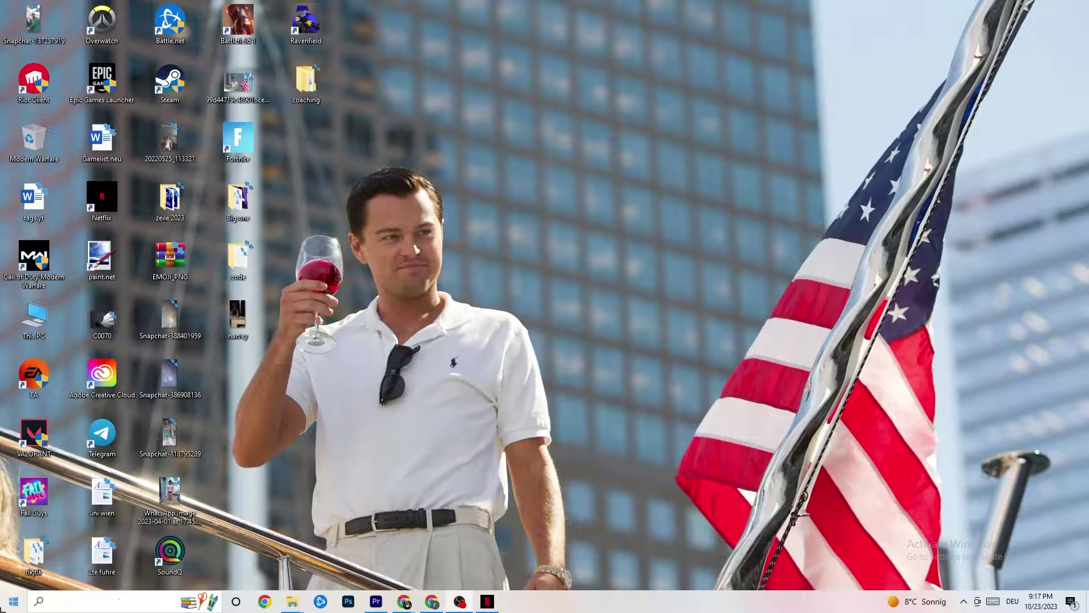
- Open the system display settings in Windows and review the color profile and the text and app scaling options
click(13, 600)
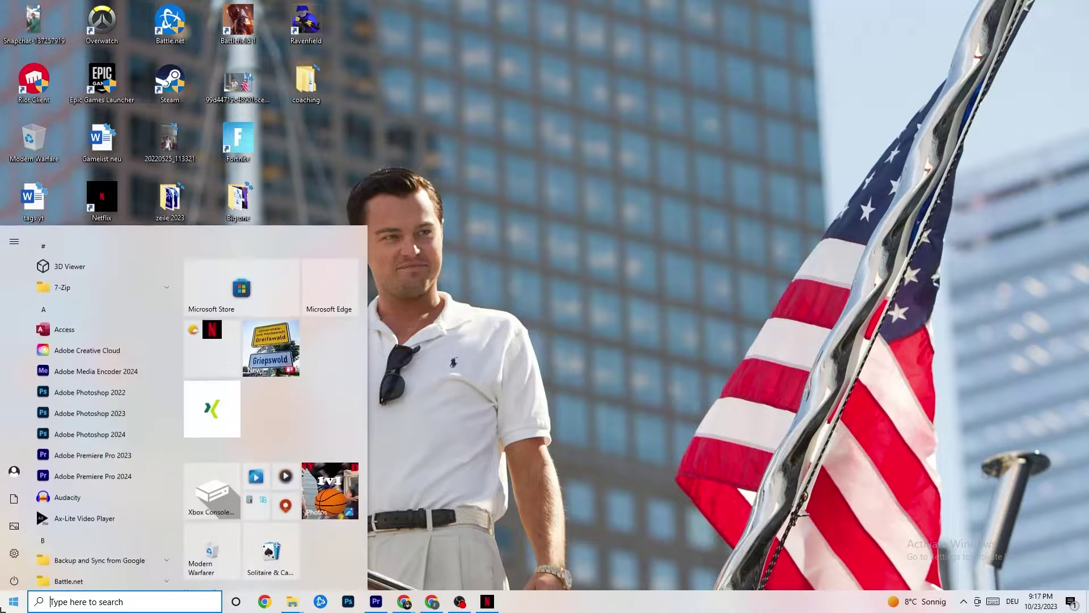
click(14, 549)
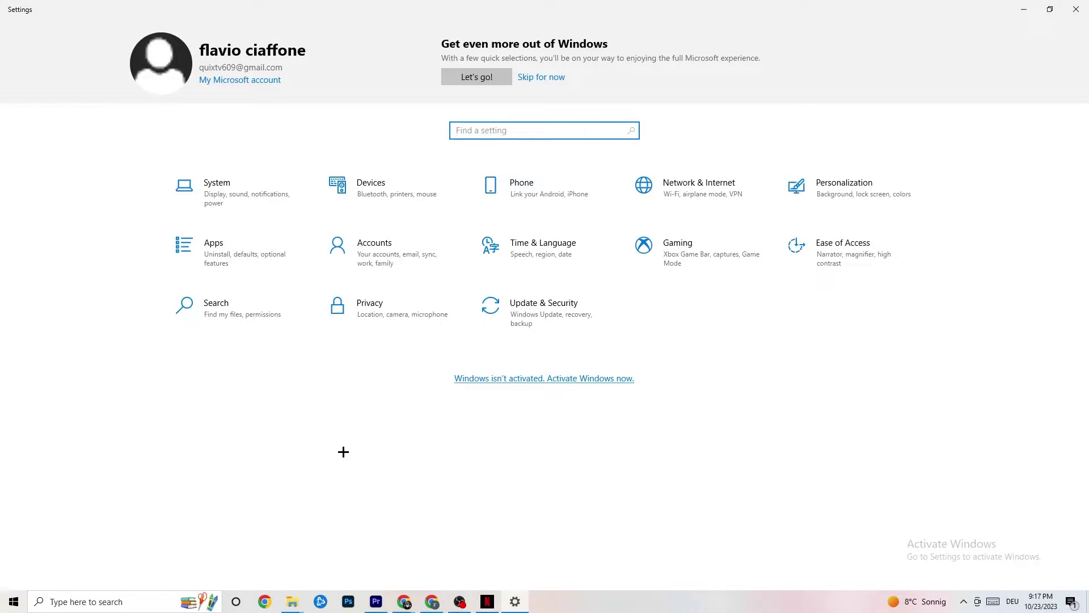
click(235, 197)
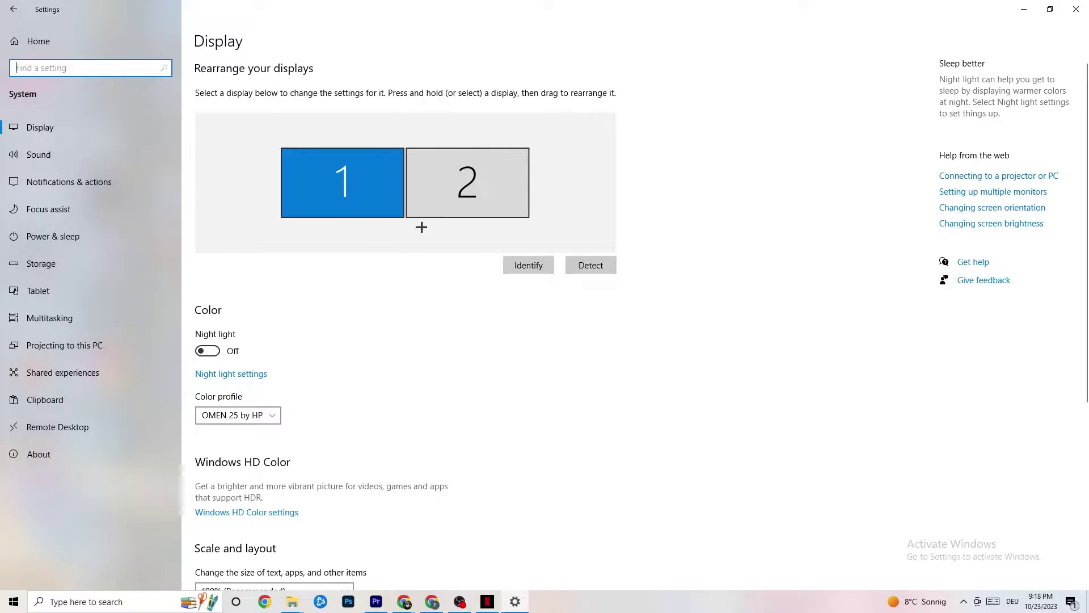
scroll(347, 241, down, 5)
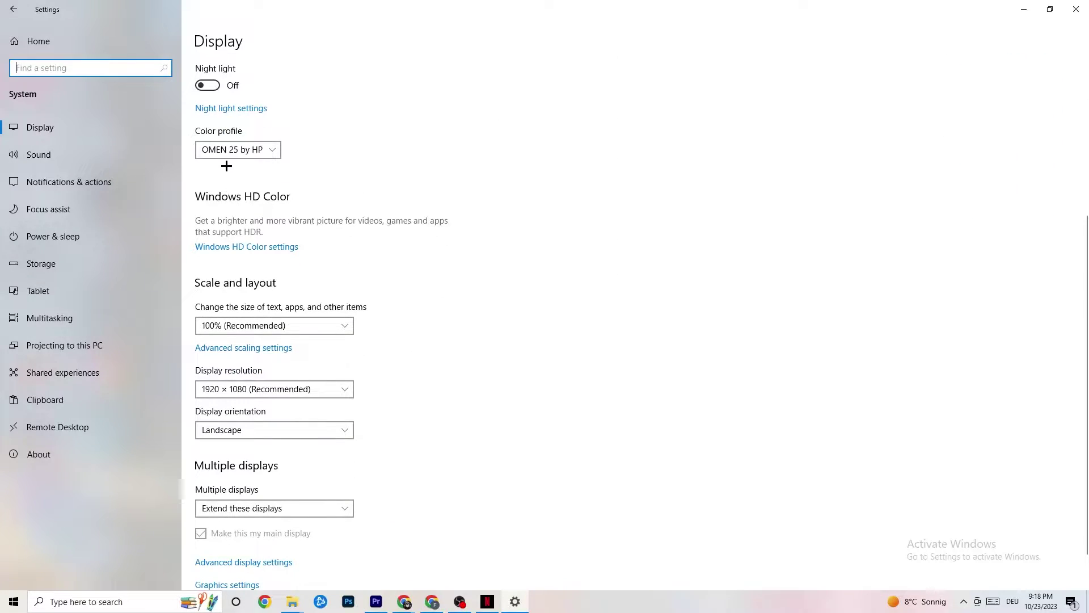
click(246, 148)
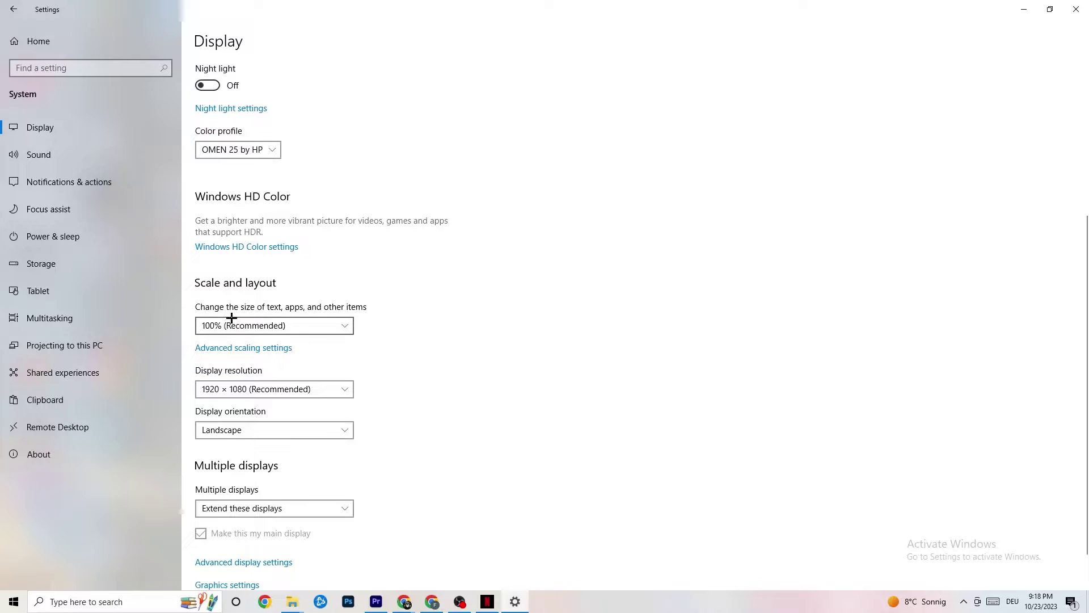
click(334, 325)
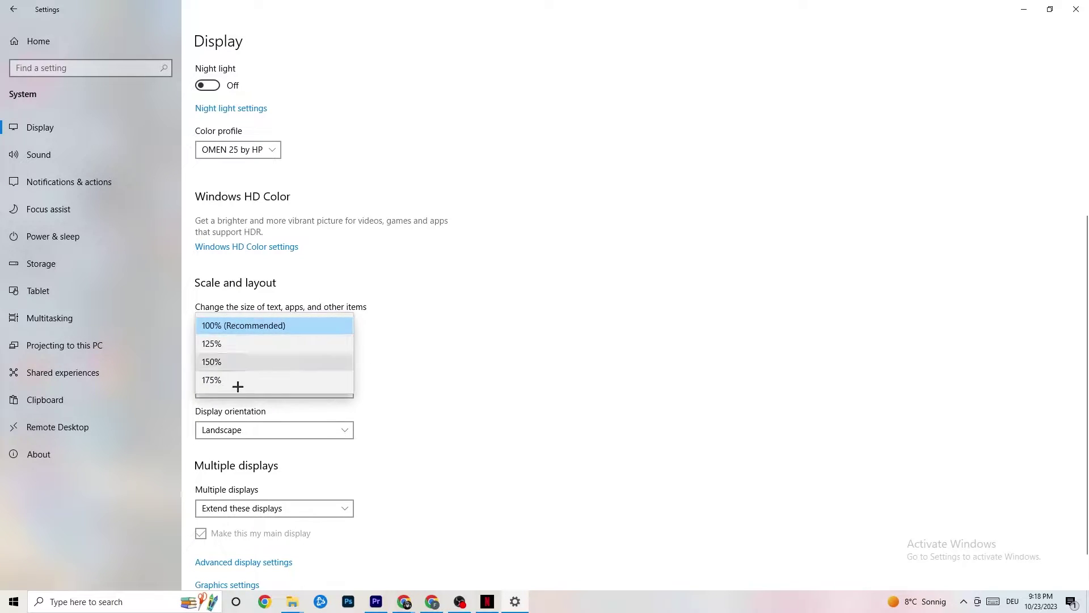
click(466, 279)
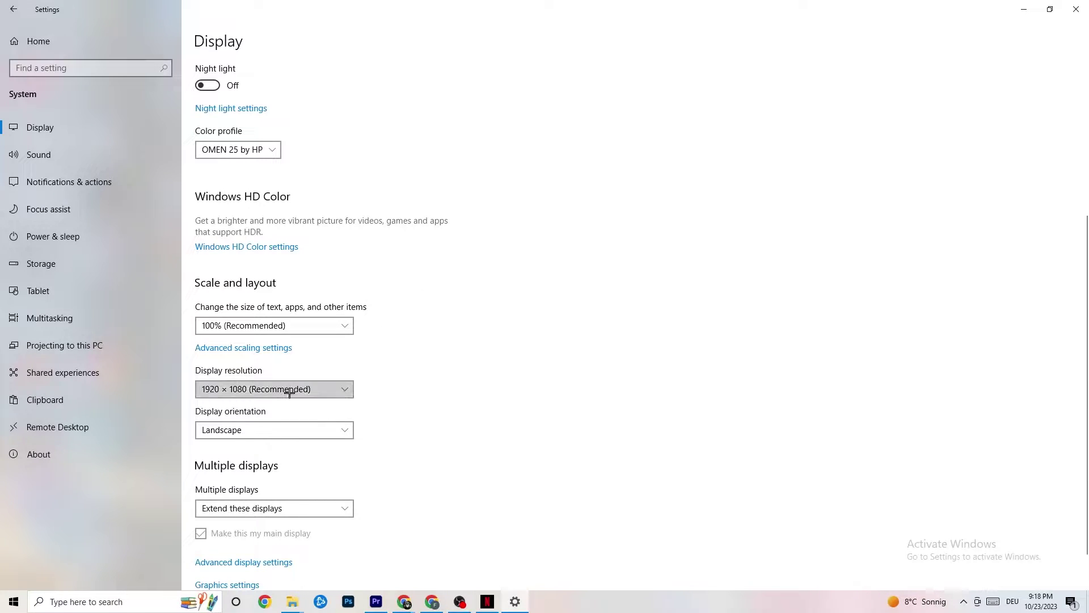
- Check the available display resolution options without changing the selected resolution
click(343, 387)
click(492, 372)
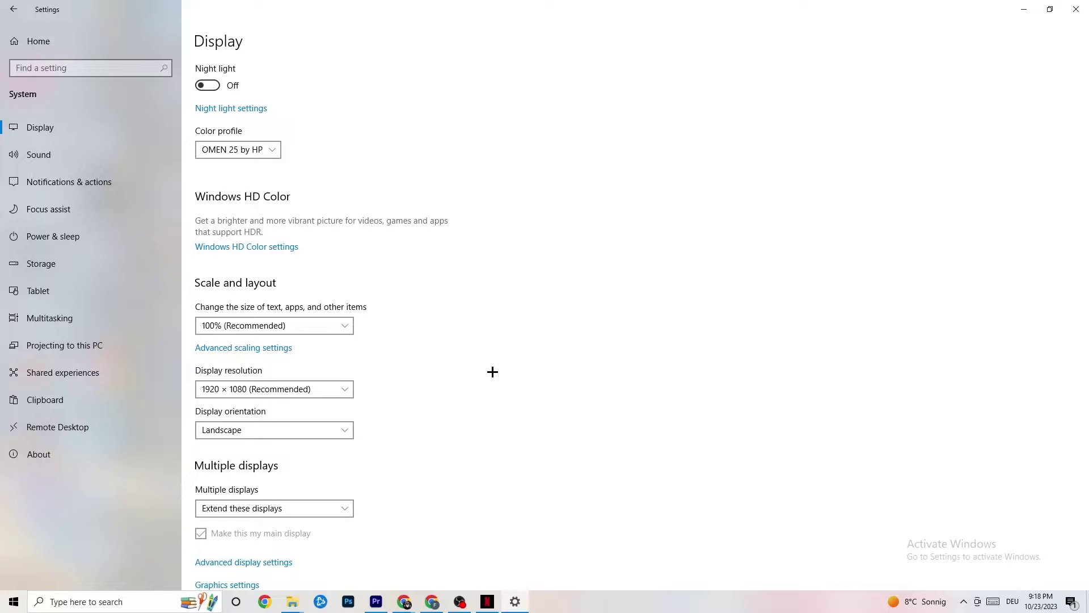
click(344, 388)
click(453, 366)
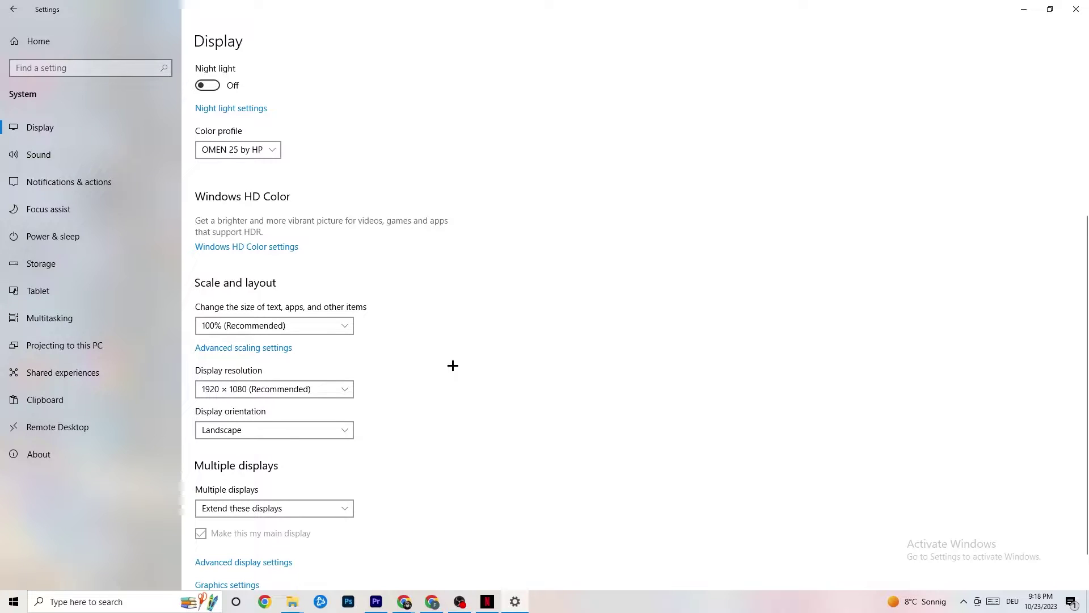
- Review the Storage Sense configuration, including the recycle bin deletion interval, and return to the Settings overview
click(71, 271)
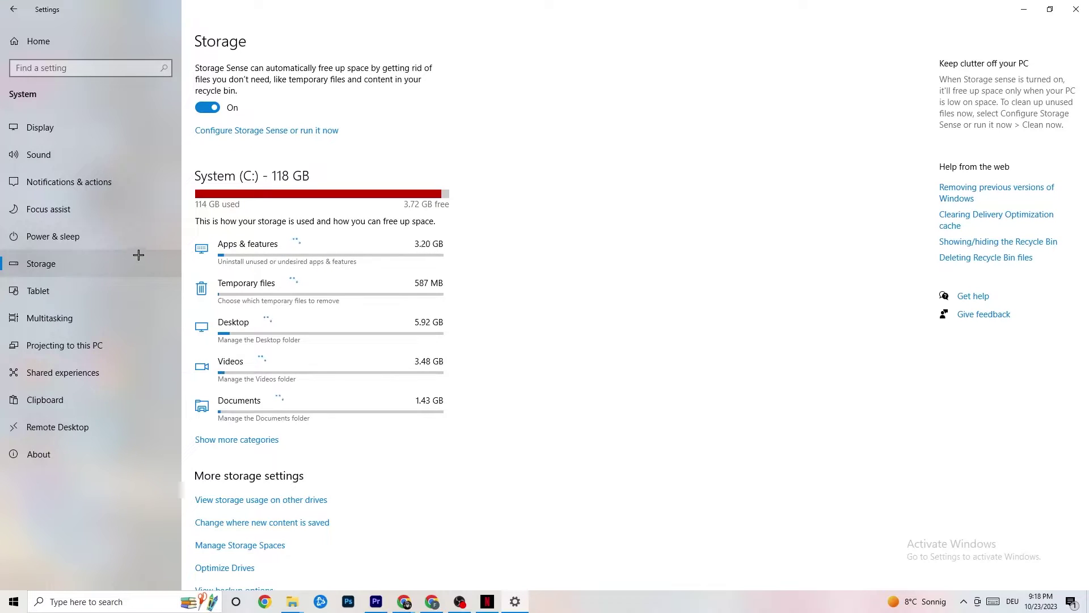
click(314, 136)
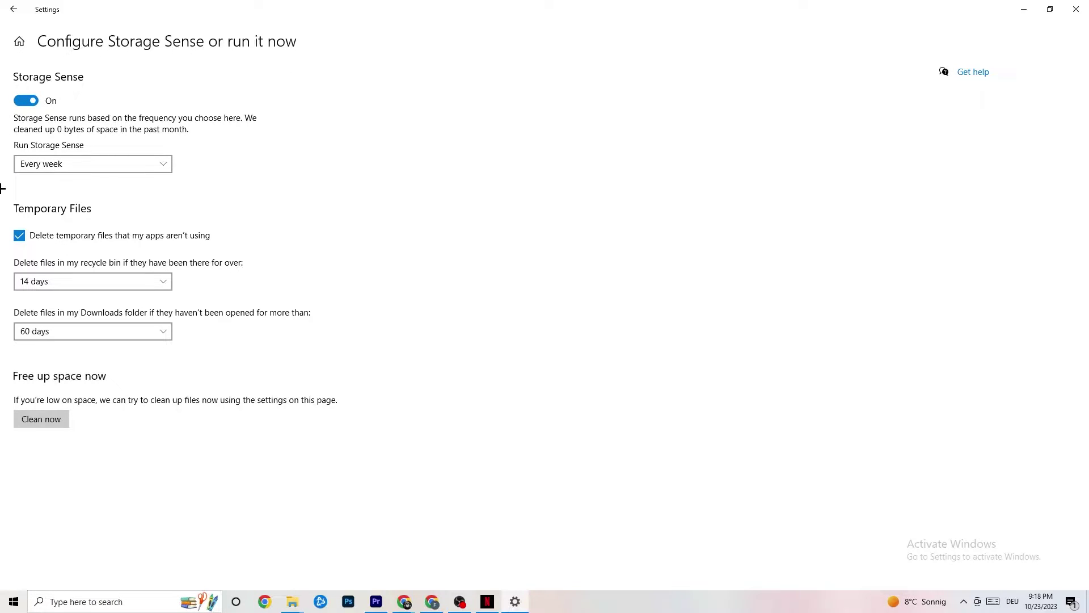
click(120, 283)
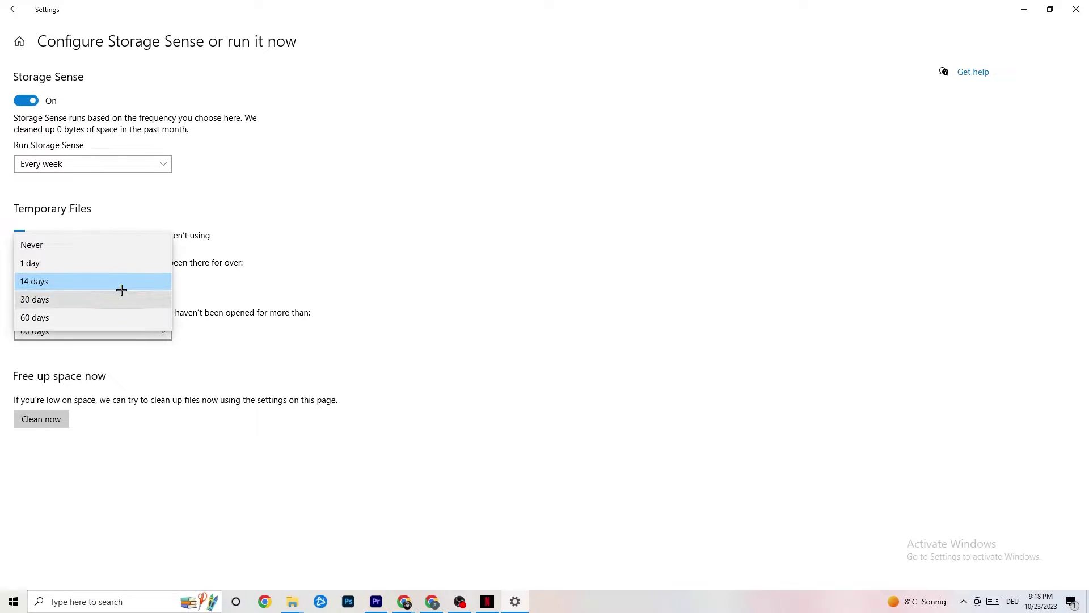
click(243, 221)
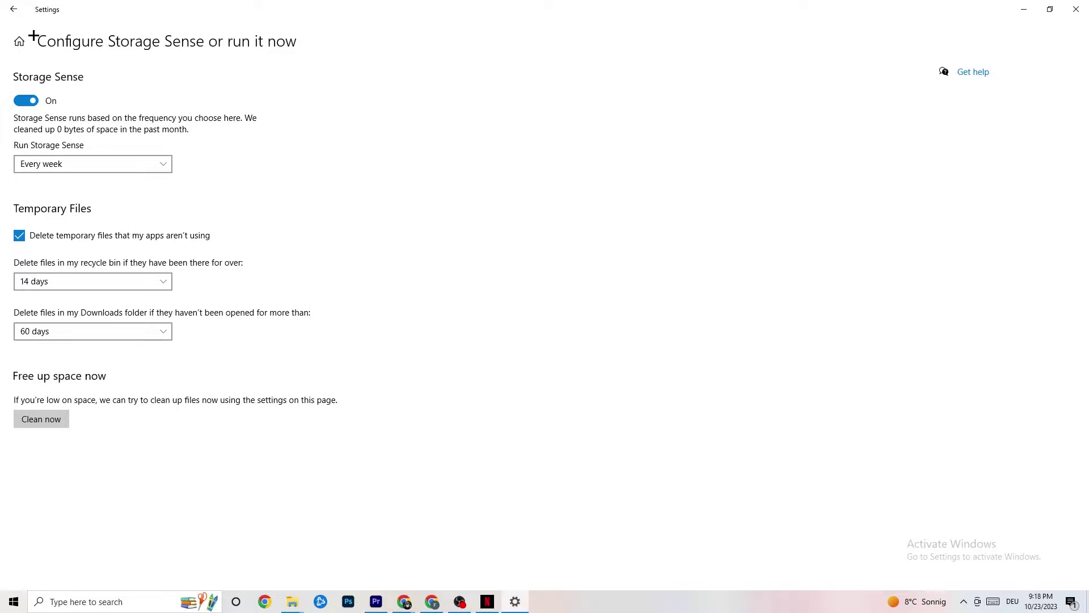
click(12, 8)
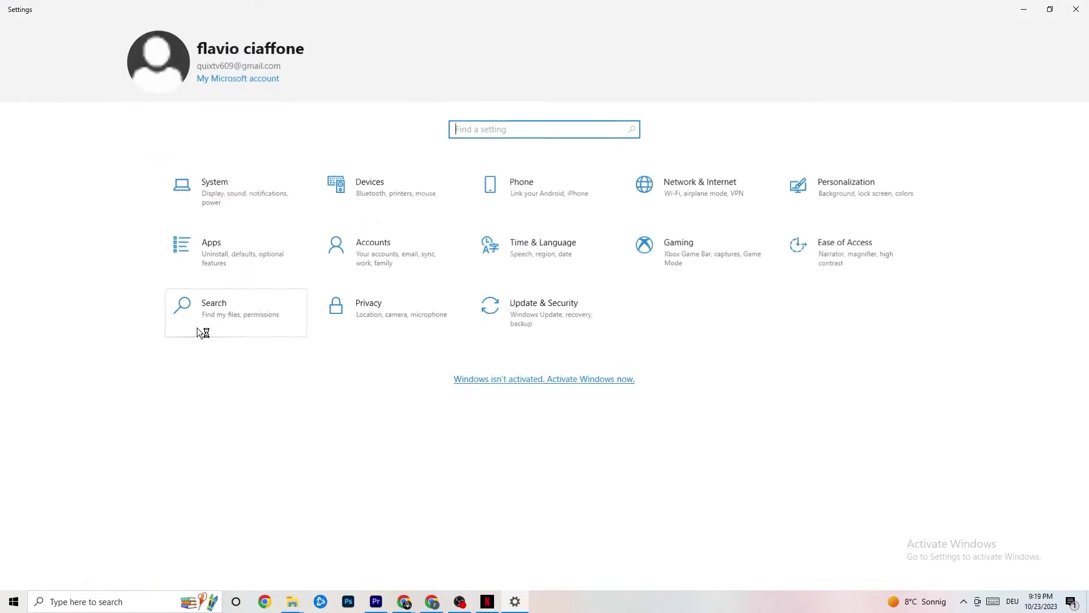
- Review the available power plans under the additional power settings, close them and return to the Settings overview
click(238, 190)
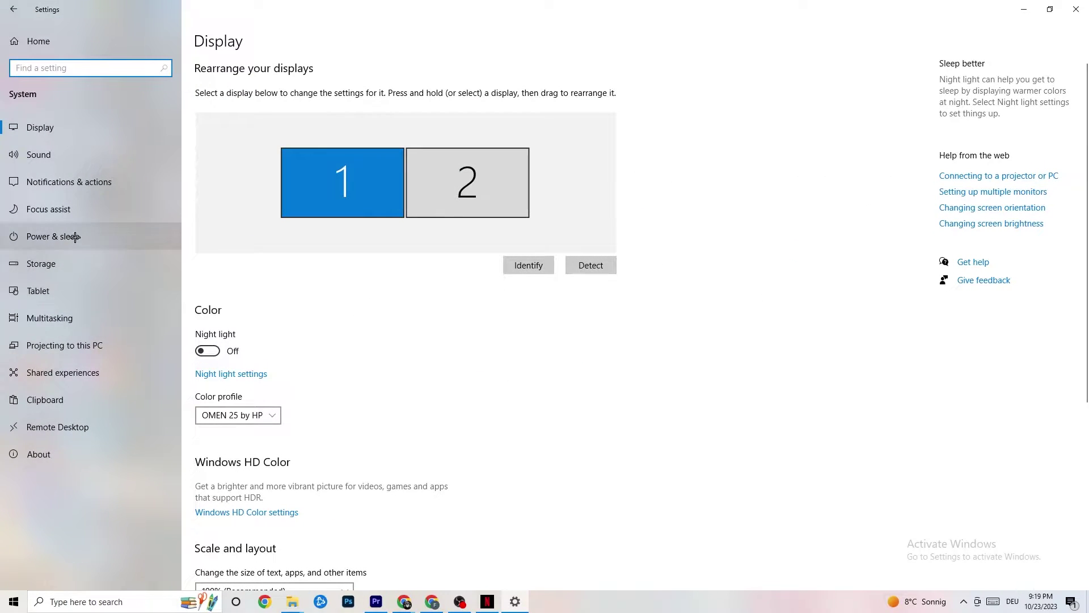
click(42, 233)
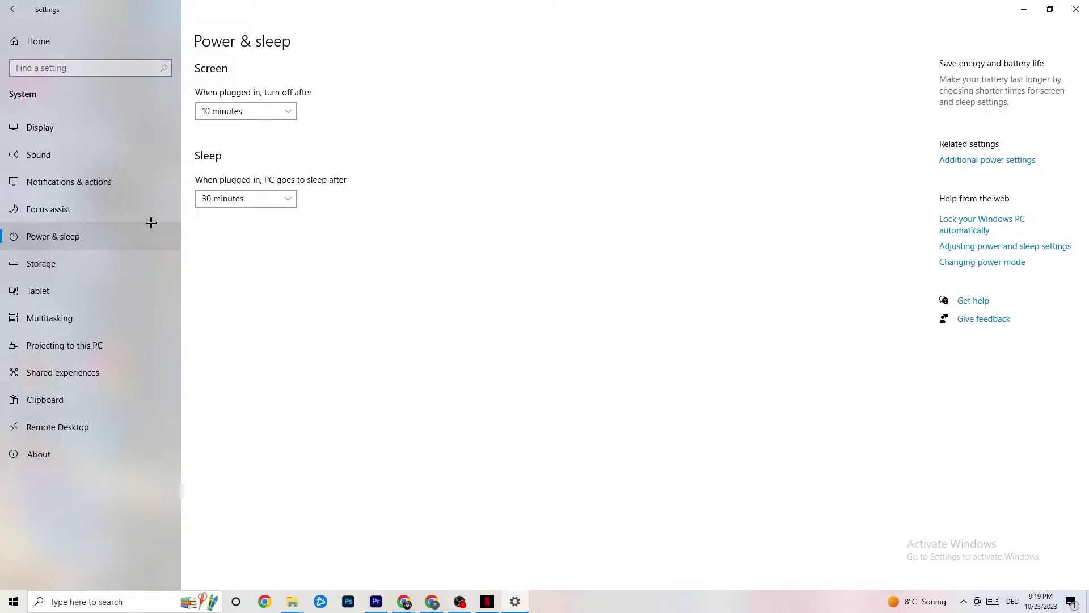
click(971, 161)
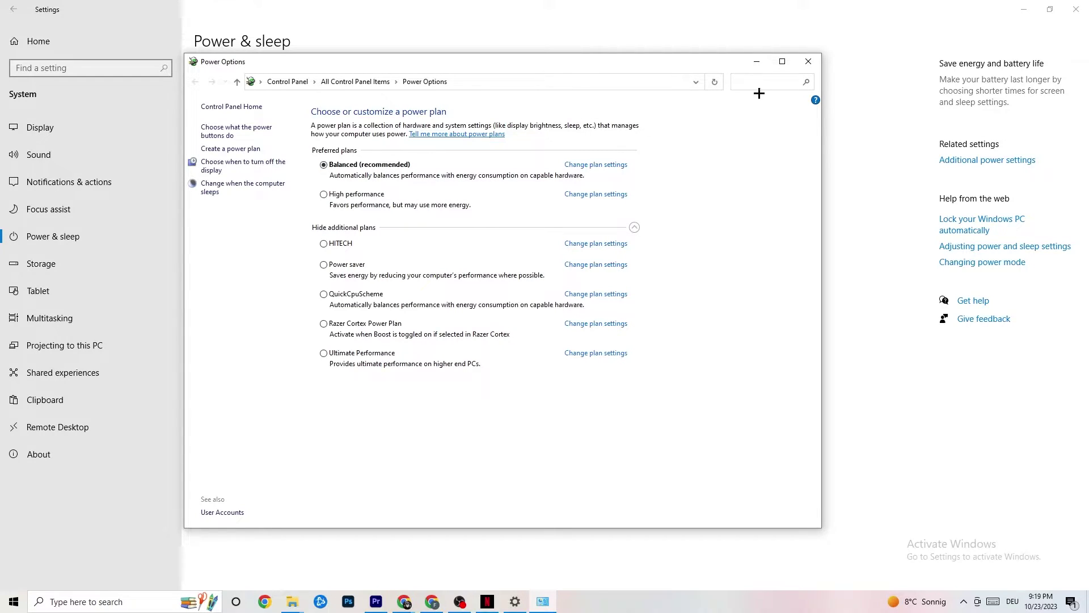
click(810, 62)
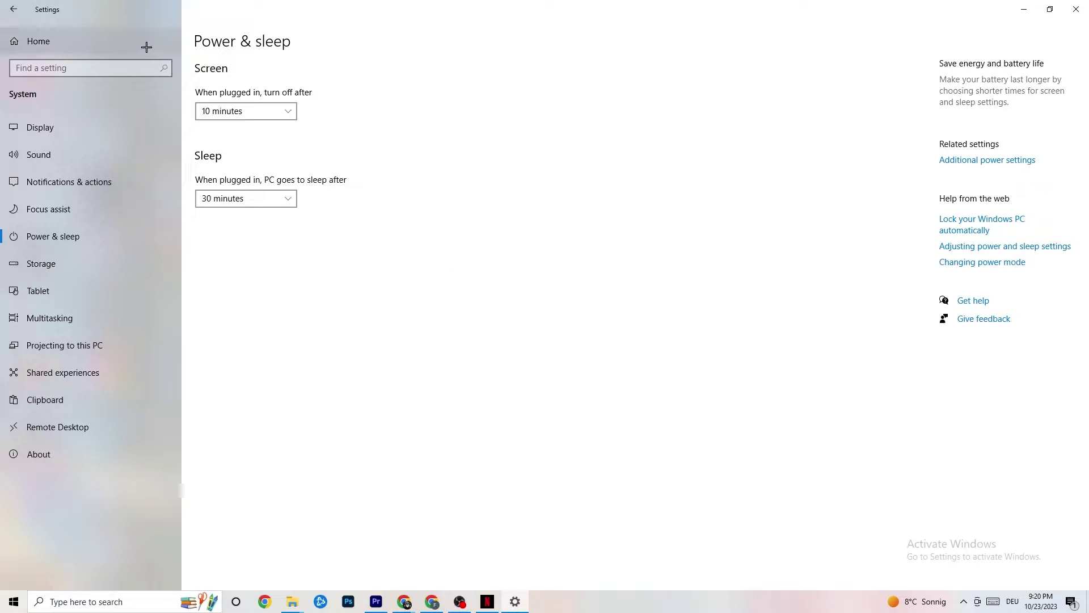
click(19, 7)
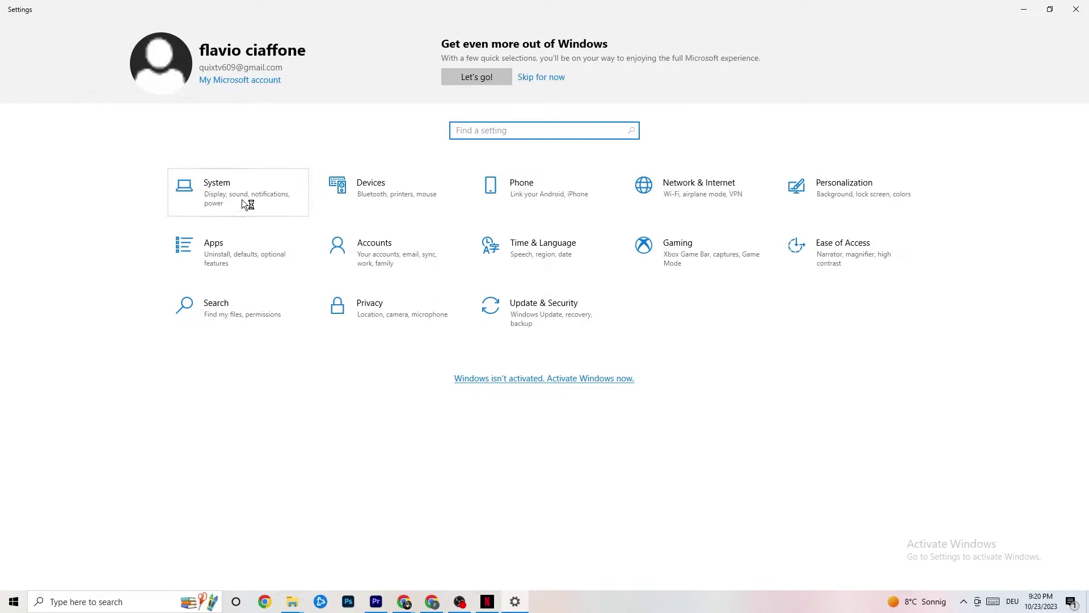
- Open the gaming settings and review the Xbox Game Bar toggle and its keyboard shortcuts
click(691, 265)
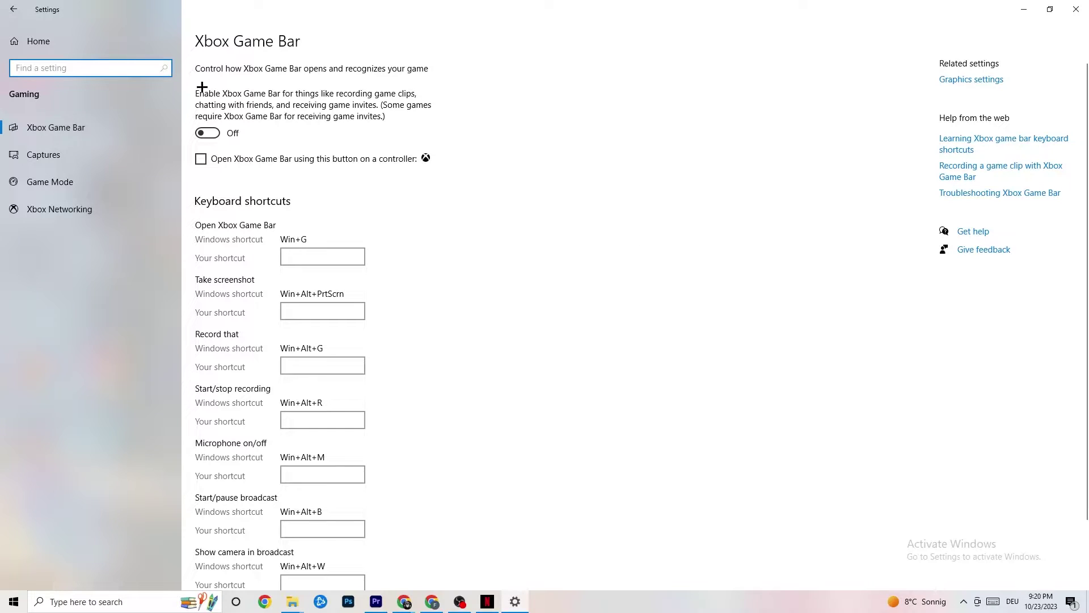
scroll(389, 260, down, 2)
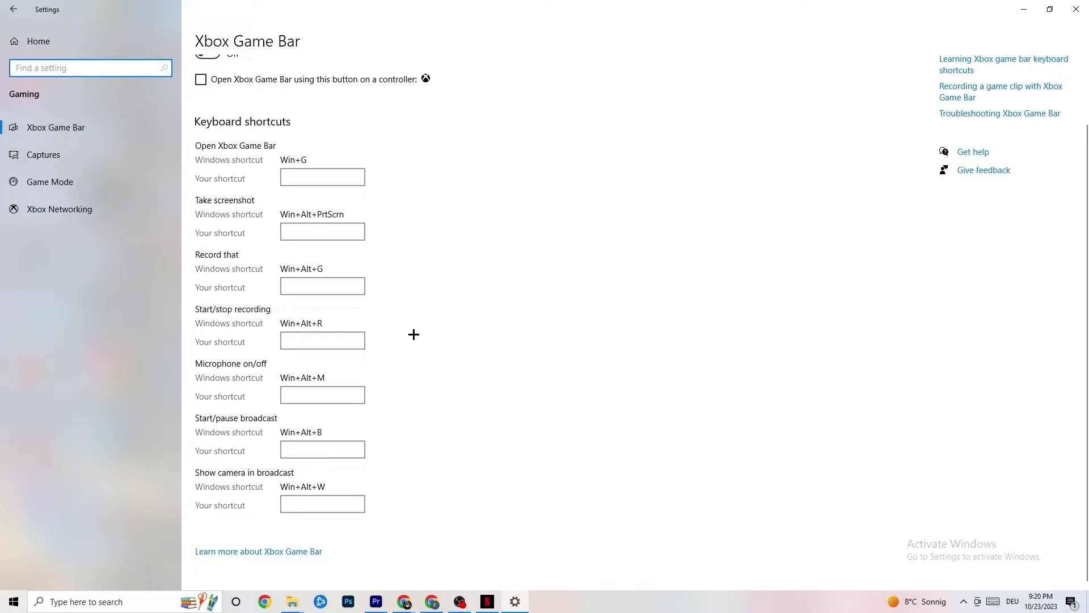
scroll(413, 336, up, 2)
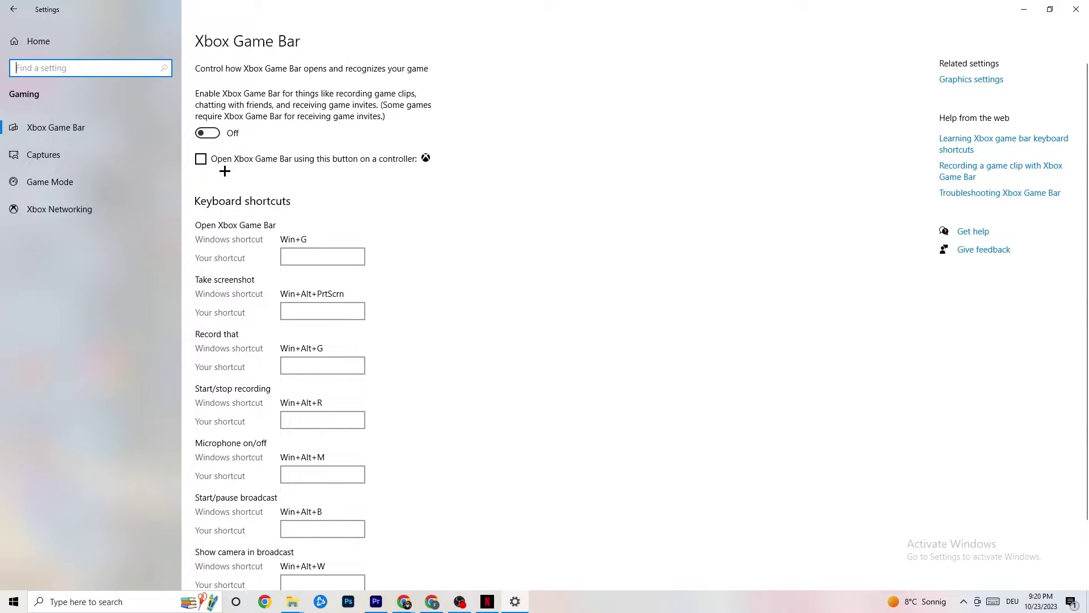
- Review the game capture and recording options and the Game Mode setting, and return to the Settings overview
click(90, 149)
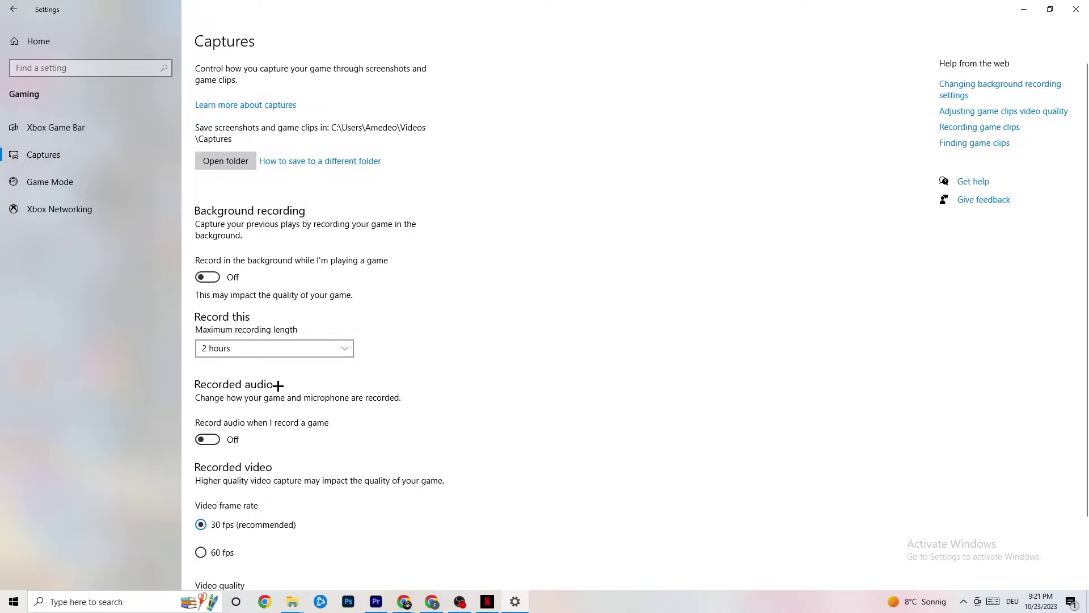
scroll(294, 401, down, 3)
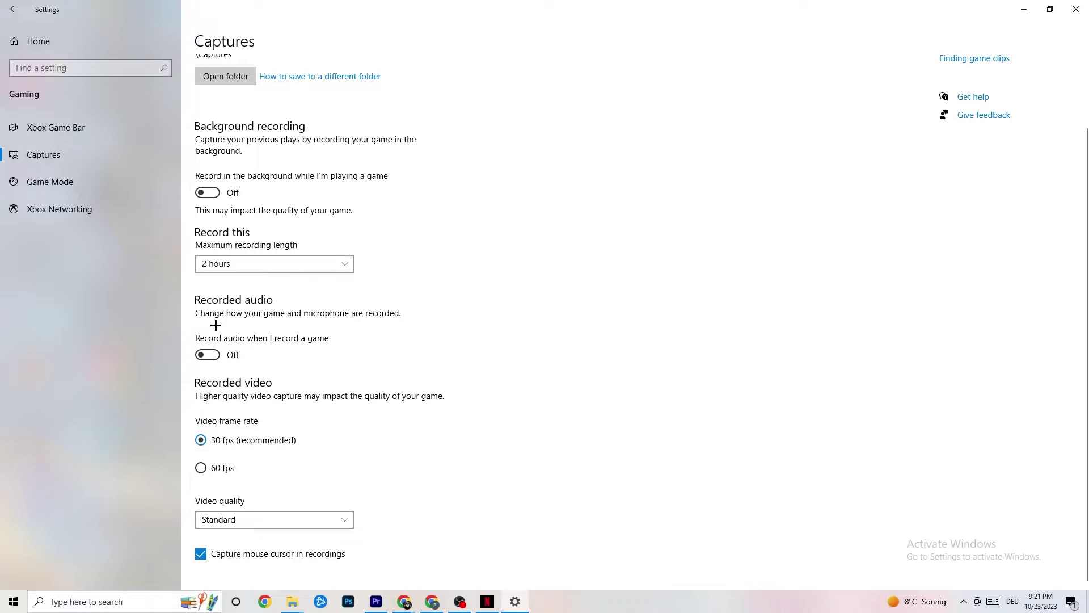
click(82, 190)
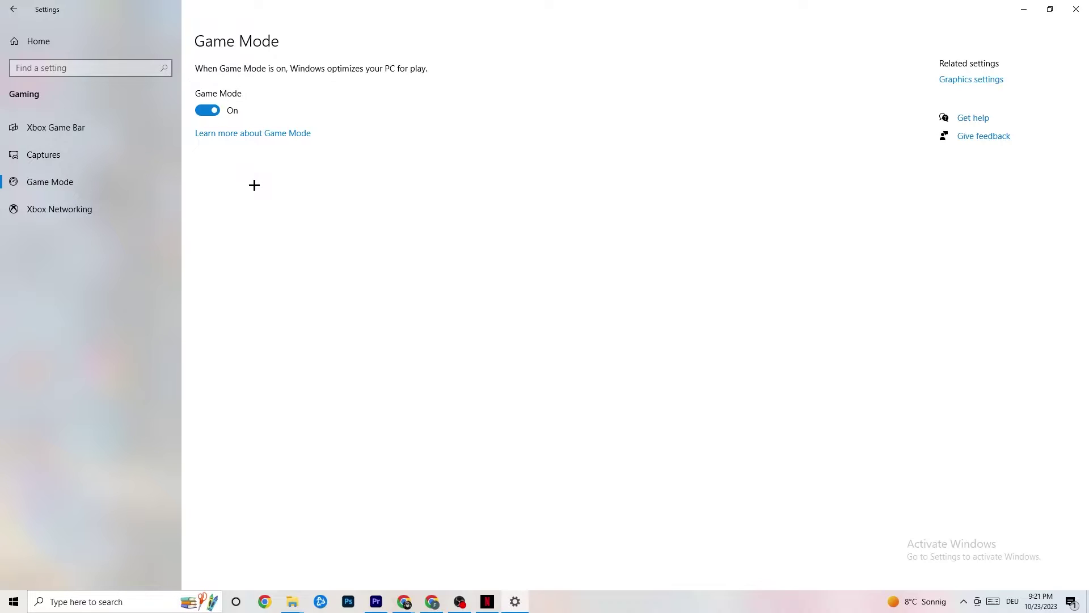
click(17, 9)
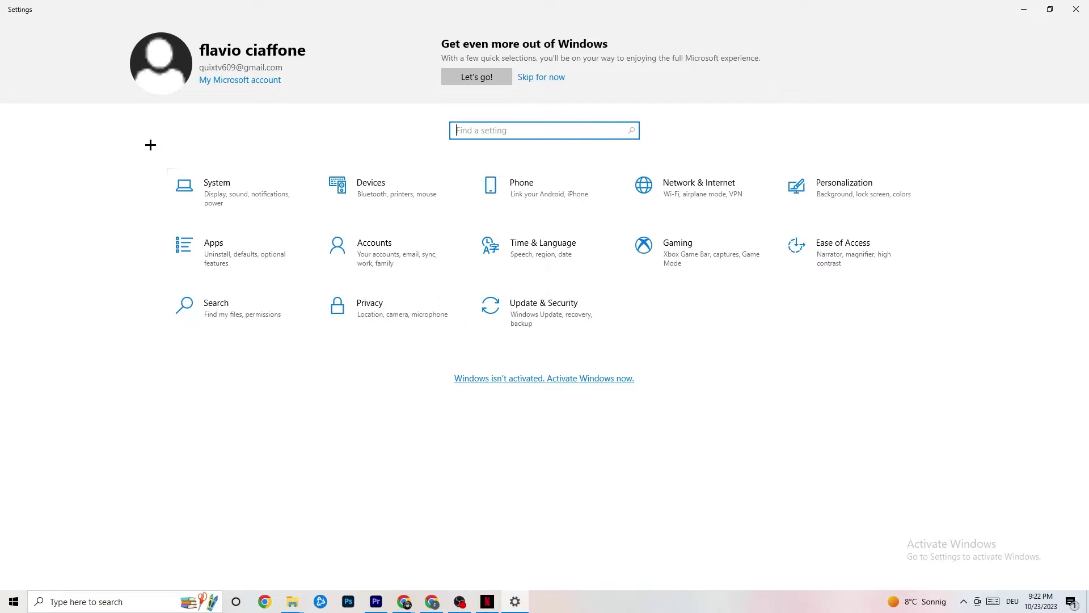
- Check the Windows Update status and the Troubleshoot page, and close Settings
click(562, 323)
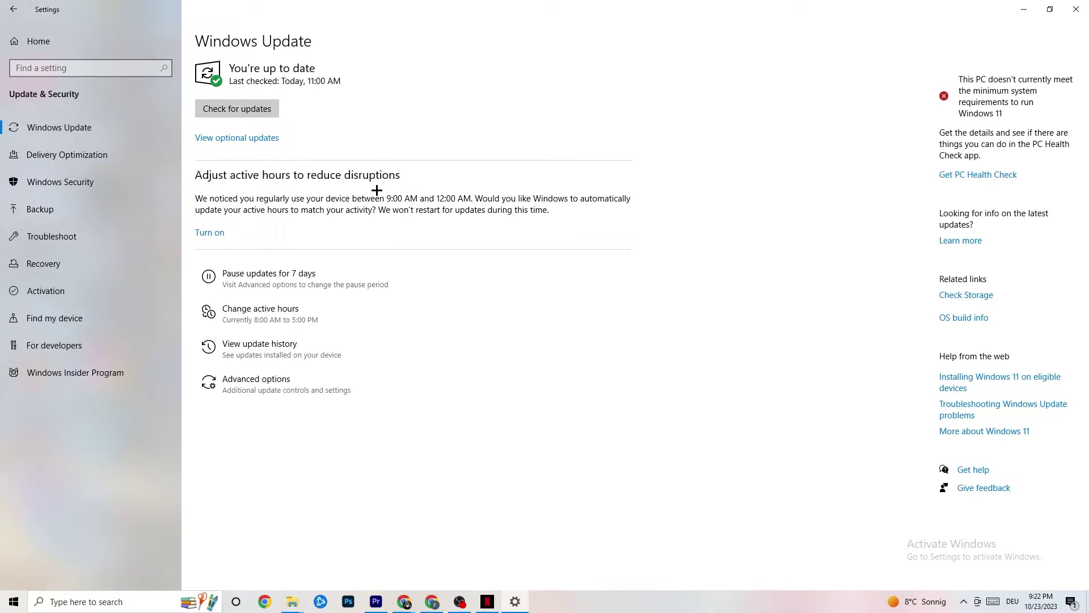
click(88, 237)
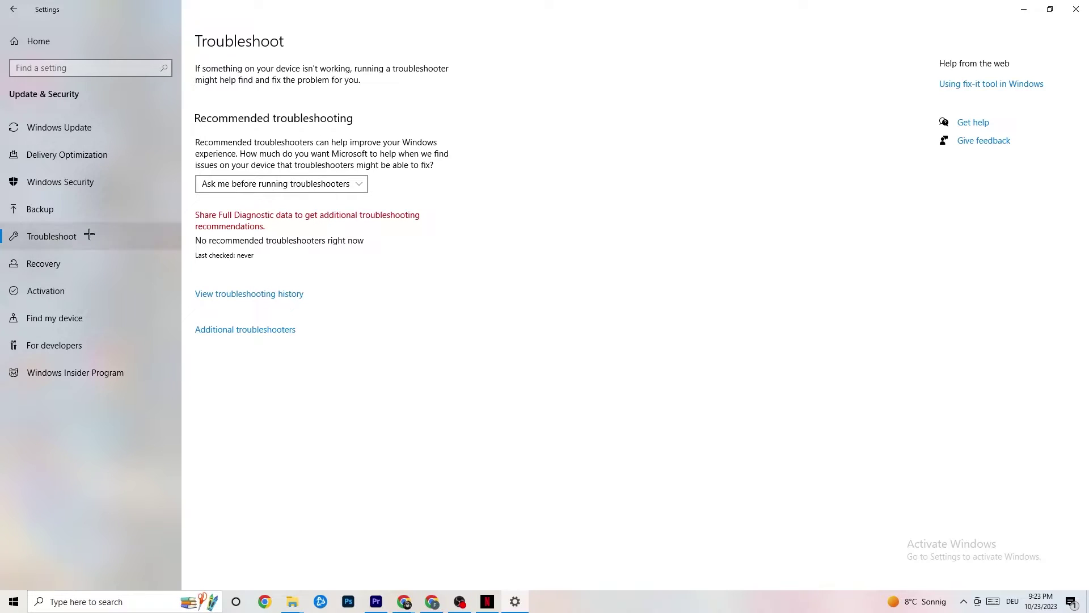
click(1072, 4)
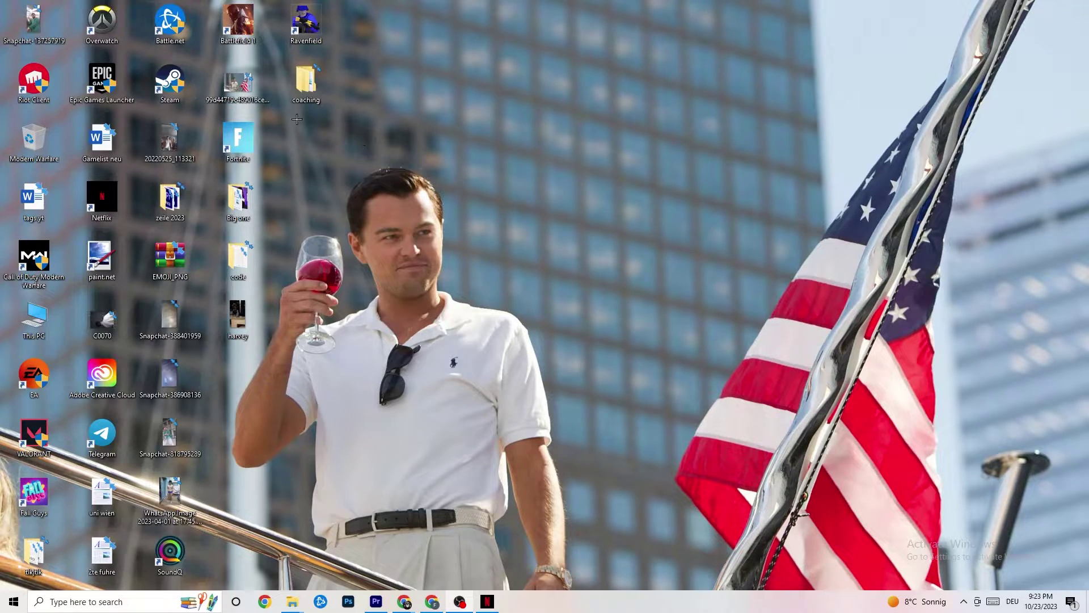
- Move the Steam shortcut to an empty area of the desktop and run it as administrator
drag(196, 93, 604, 212)
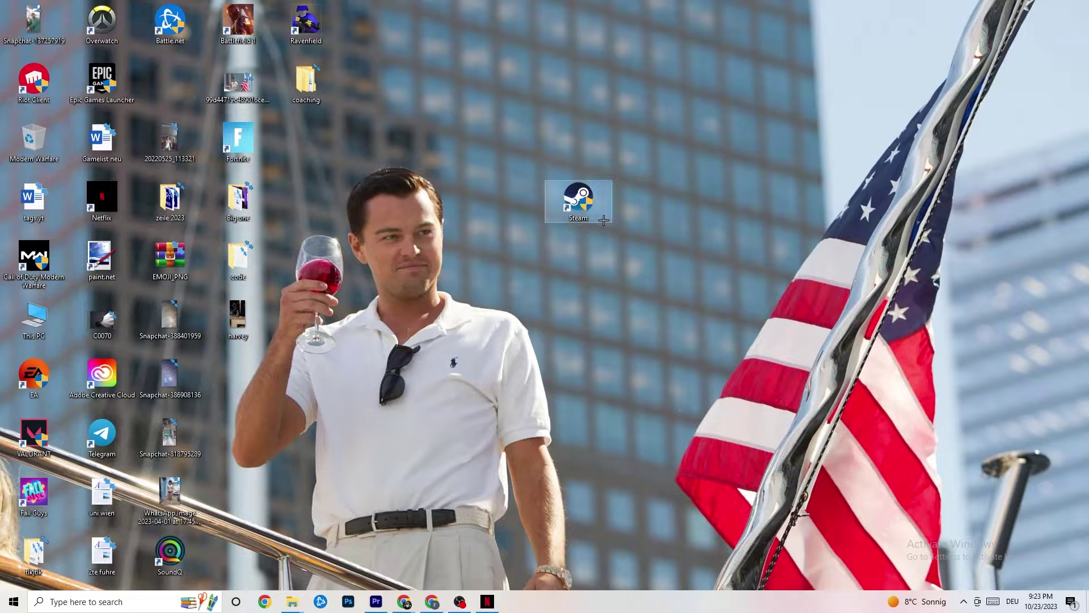
right_click(577, 206)
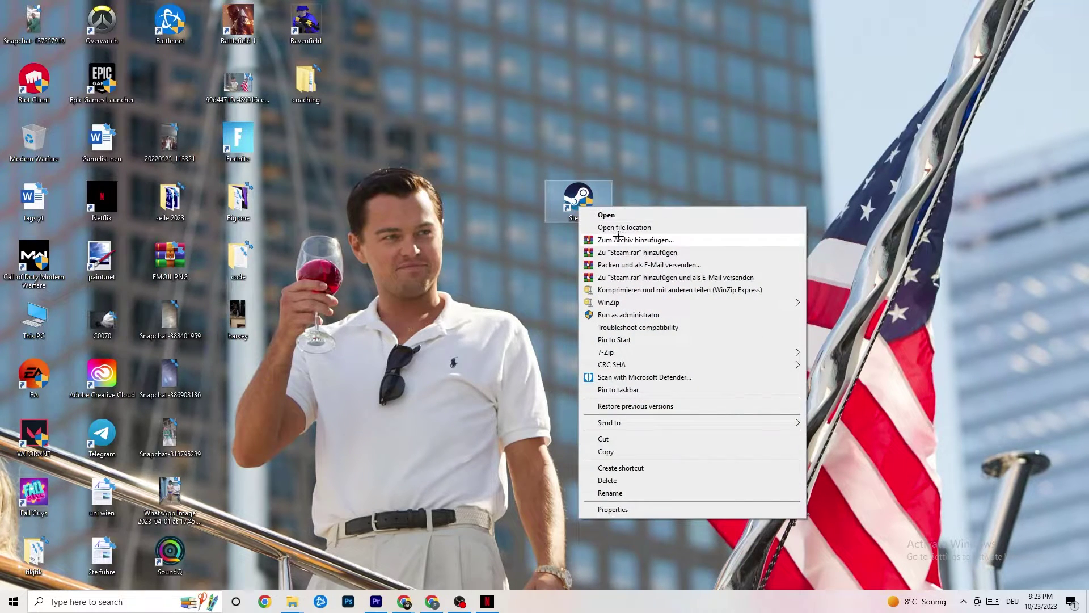
click(615, 314)
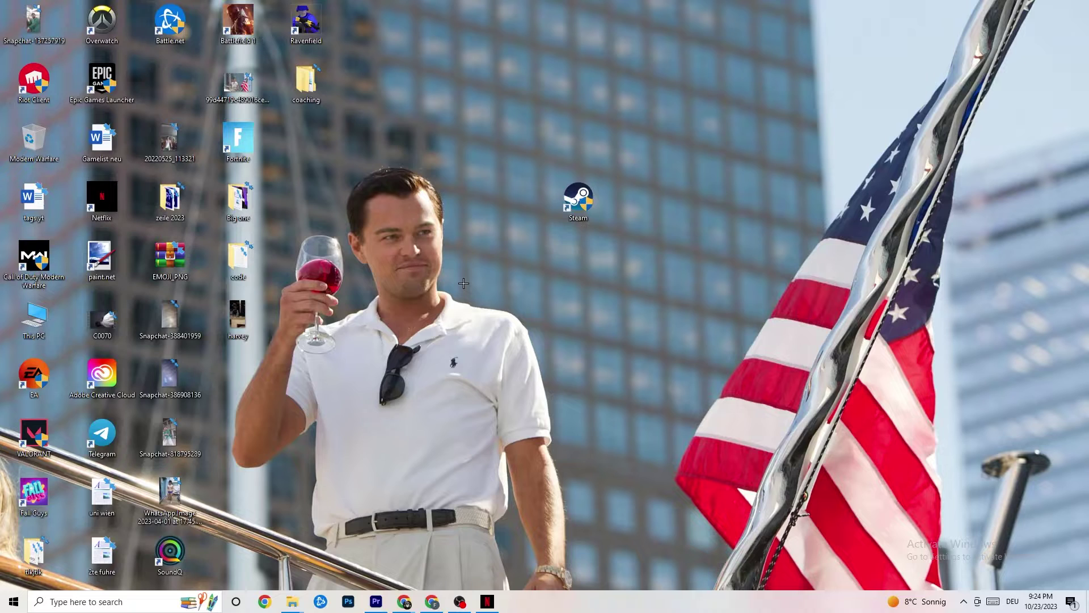
- Move the Steam shortcut one column closer to the other desktop icons and open its properties
drag(567, 205, 499, 206)
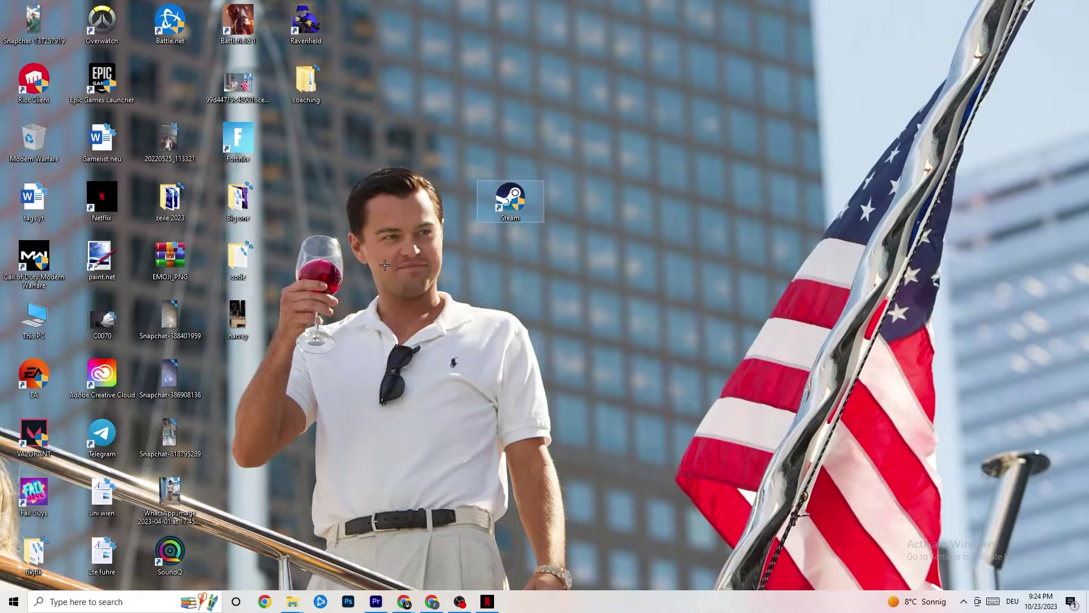
right_click(500, 205)
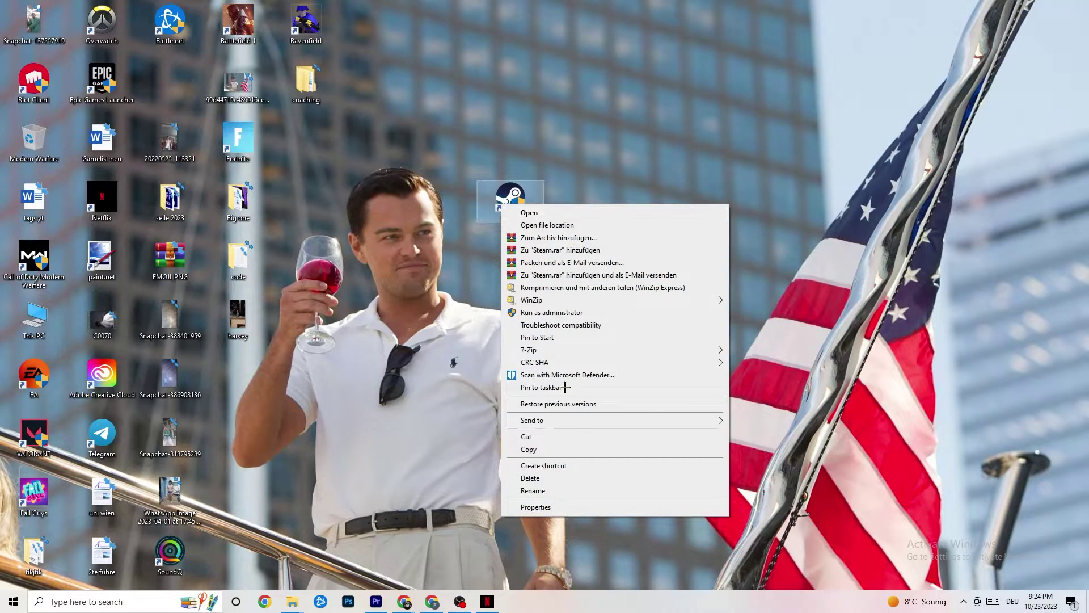
click(556, 507)
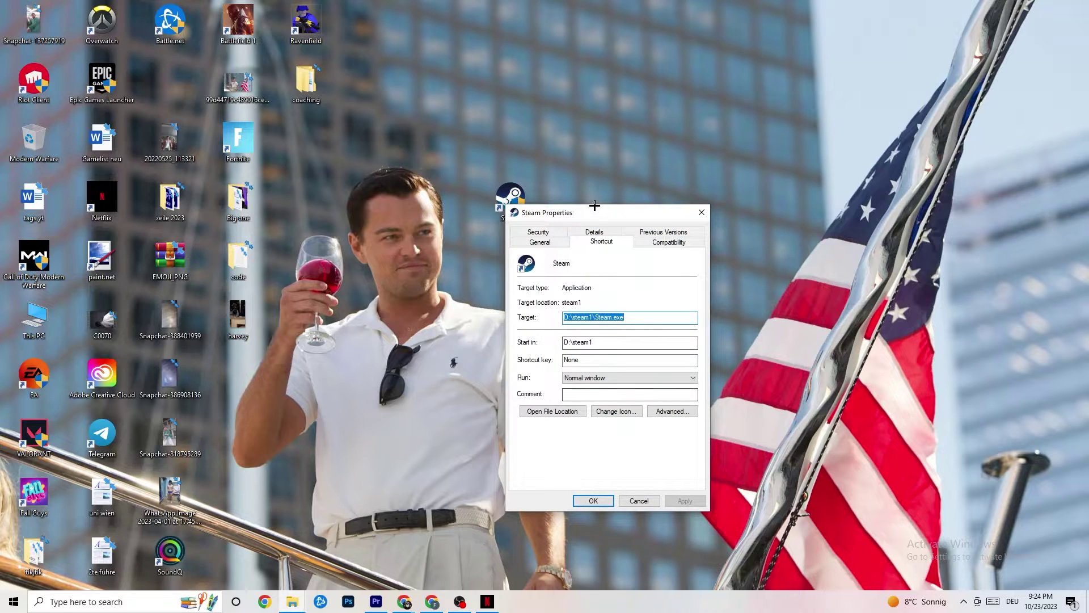
drag(595, 206, 438, 49)
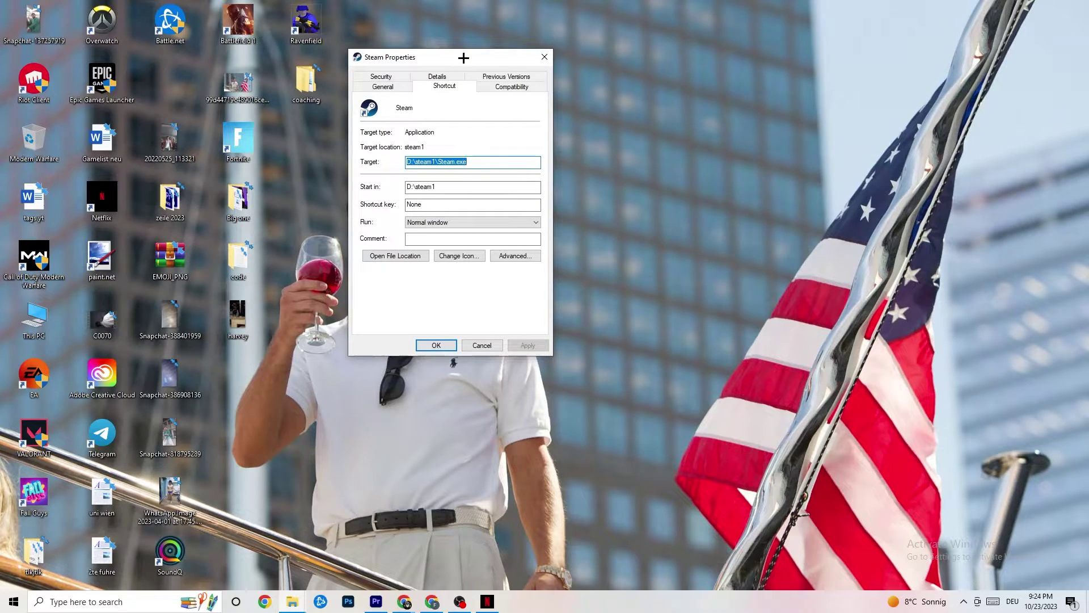
- Review the Steam shortcut's compatibility settings, including the Windows versions offered for compatibility mode, and confirm the properties
click(496, 86)
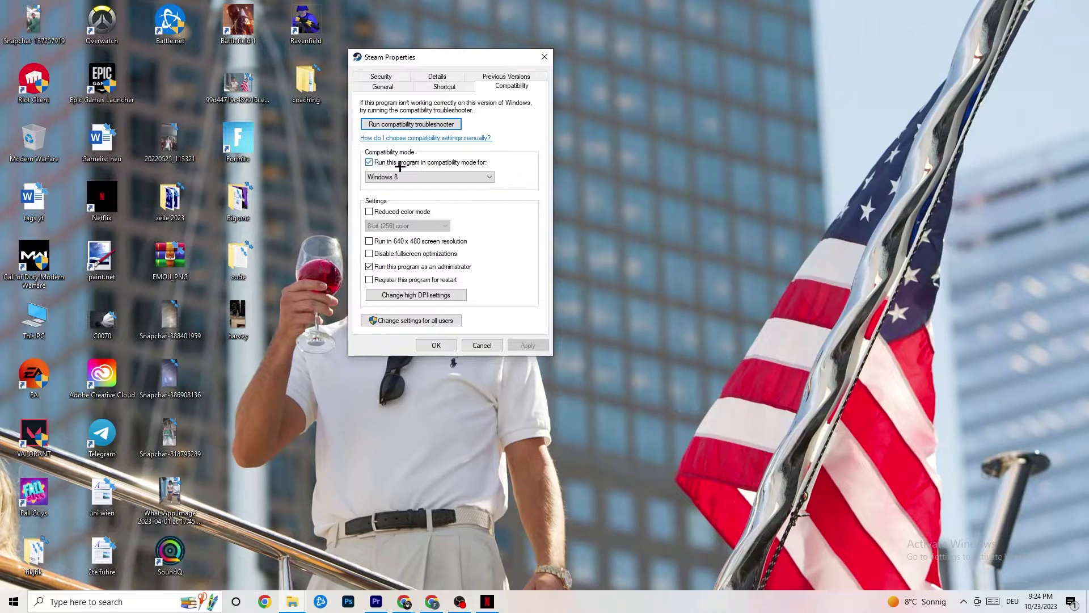
click(466, 176)
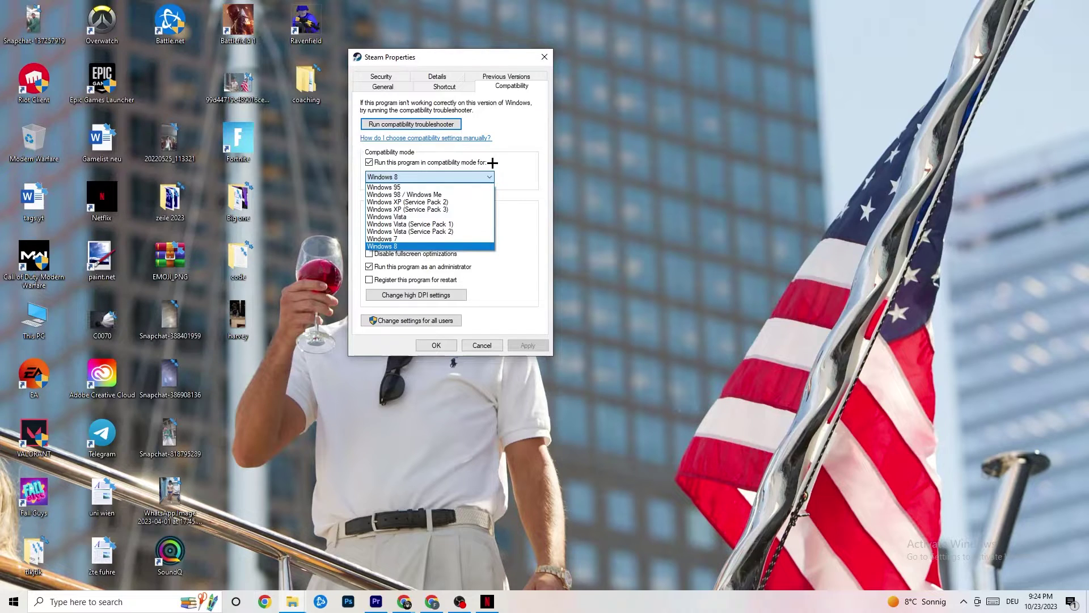
click(494, 162)
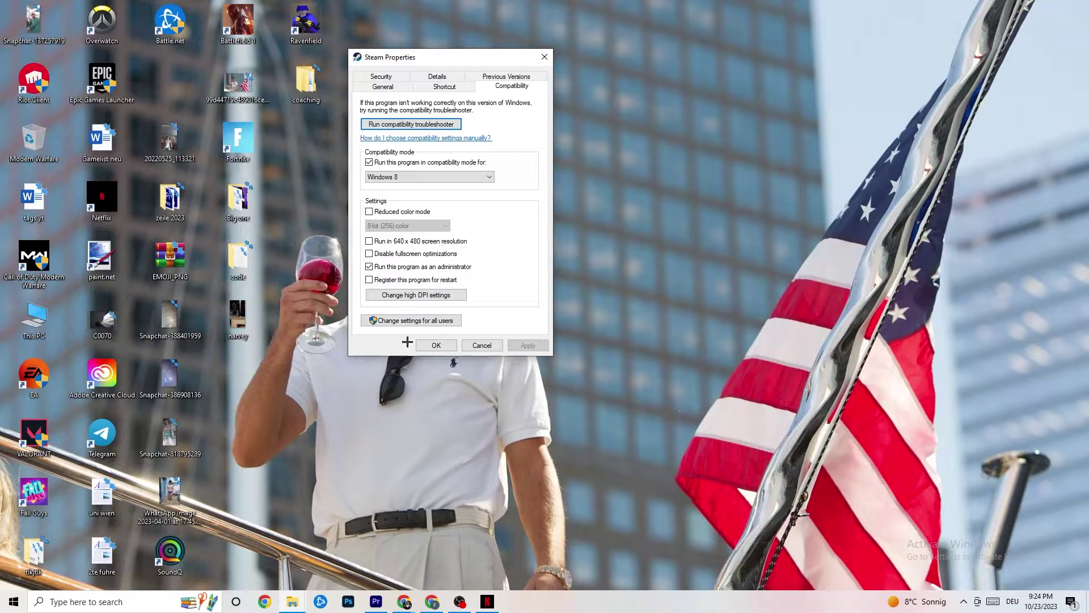
click(437, 344)
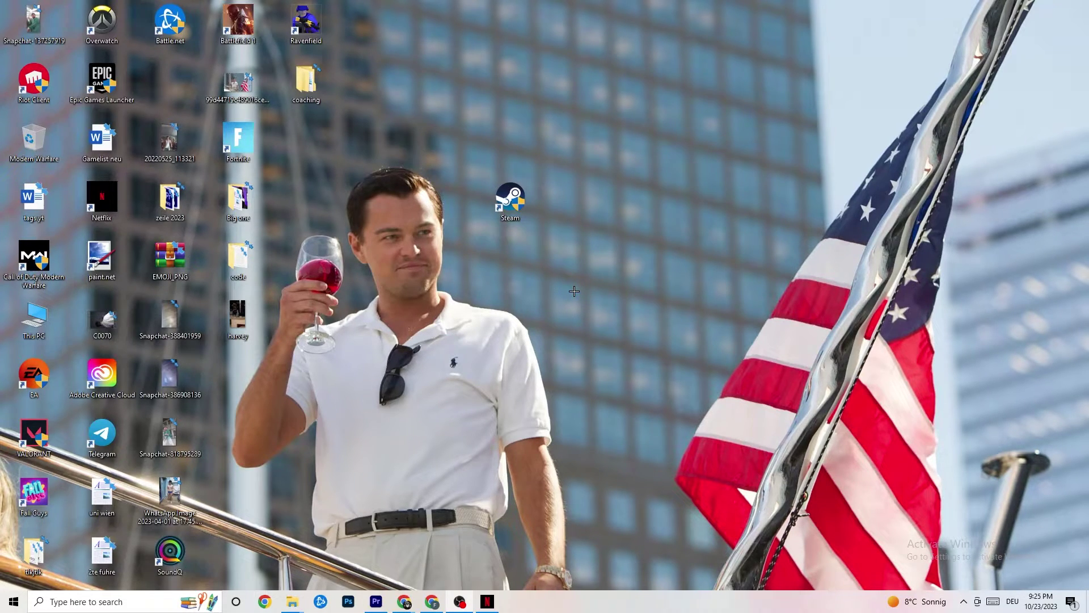
right_click(526, 215)
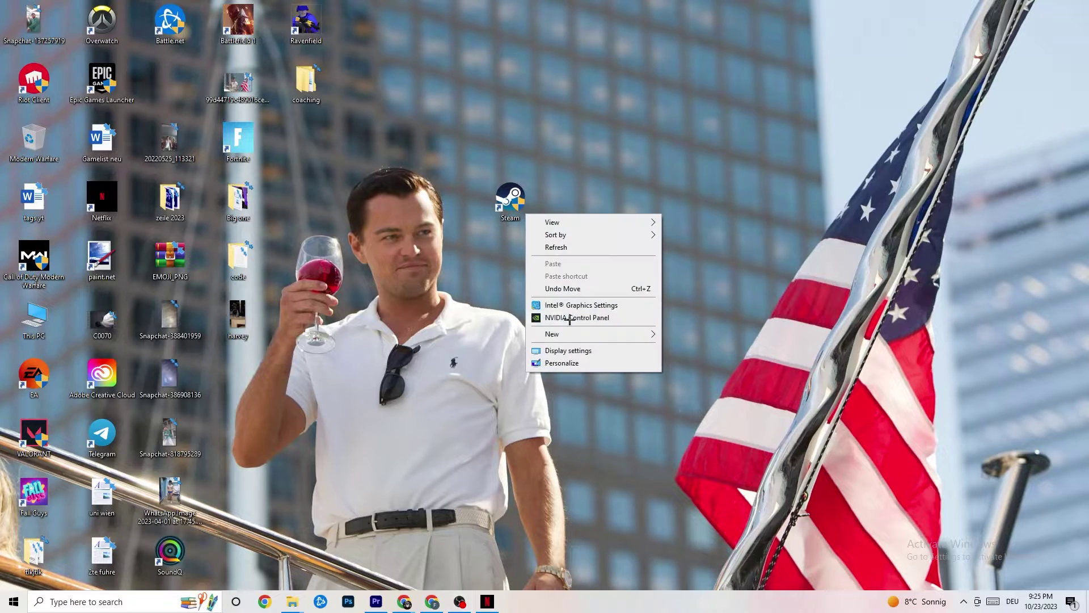
right_click(543, 116)
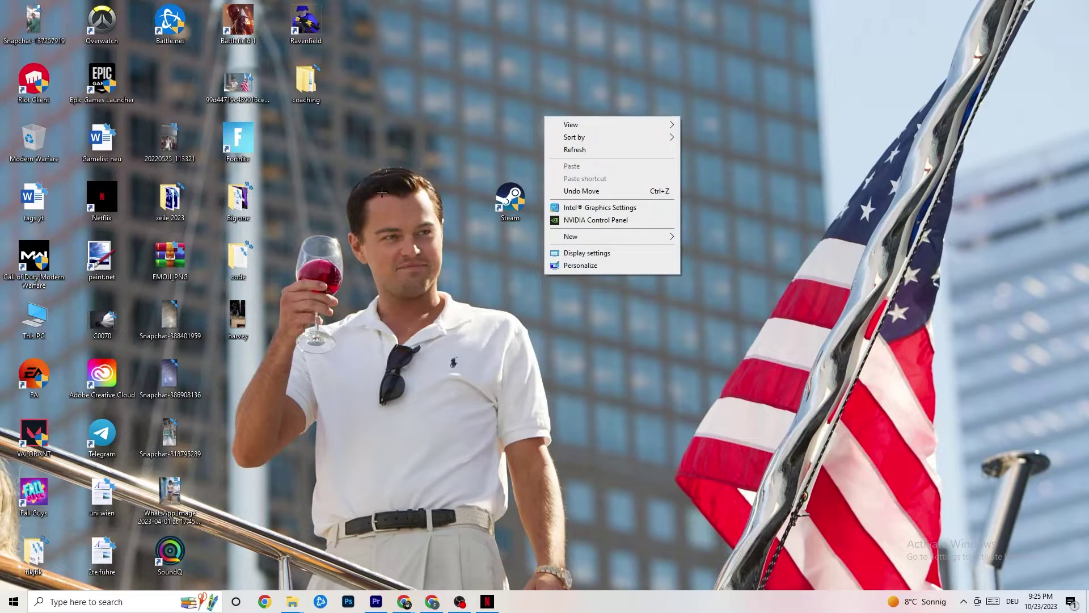
click(419, 23)
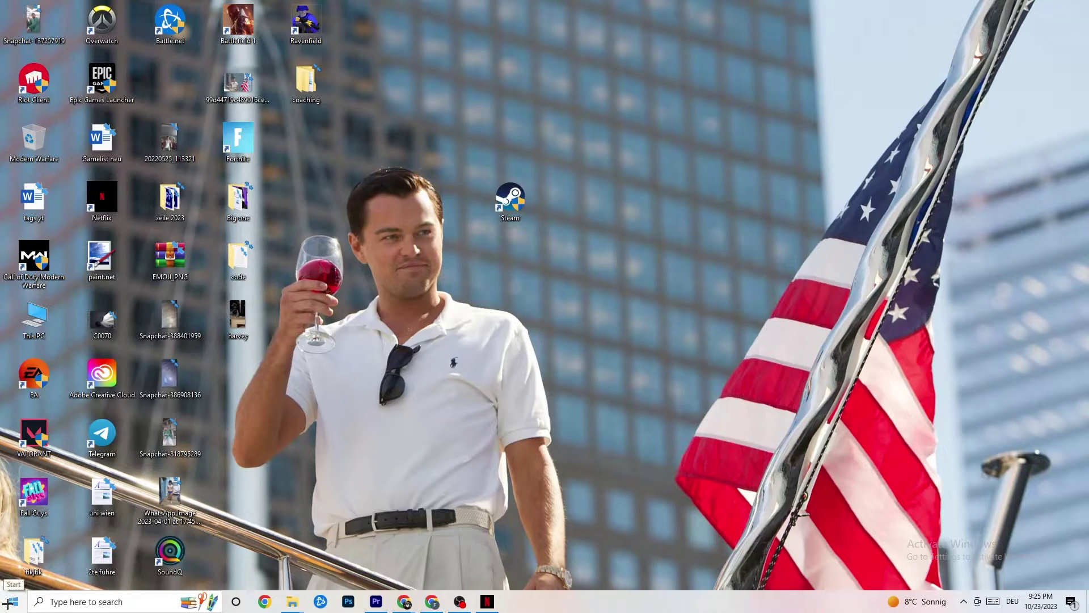
click(509, 200)
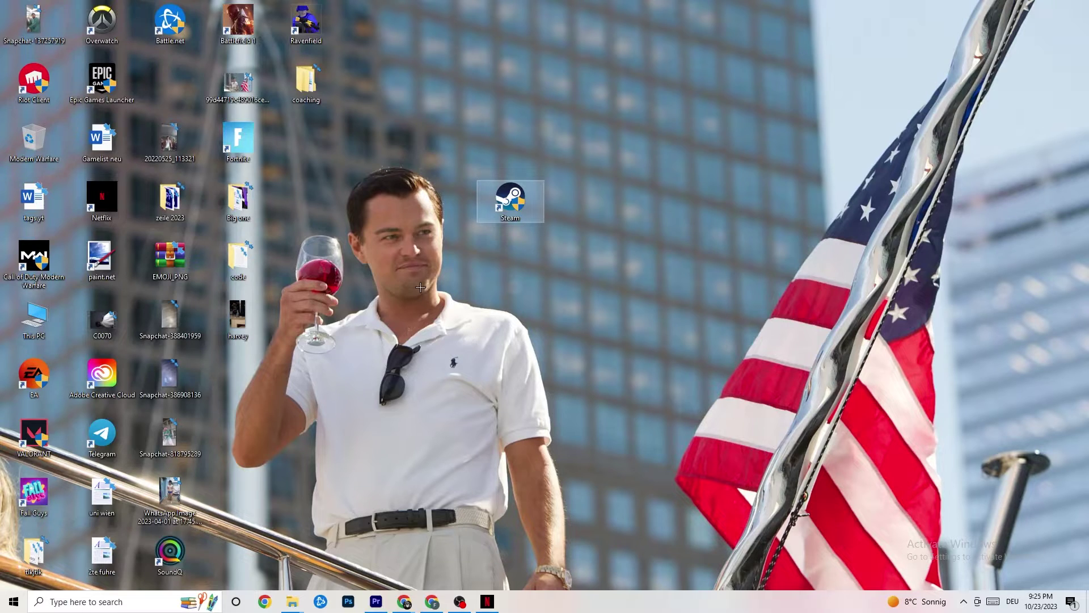
- Open Task Manager maximized and review the running processes' resource usage and the actions available for Windows Explorer
right_click(604, 609)
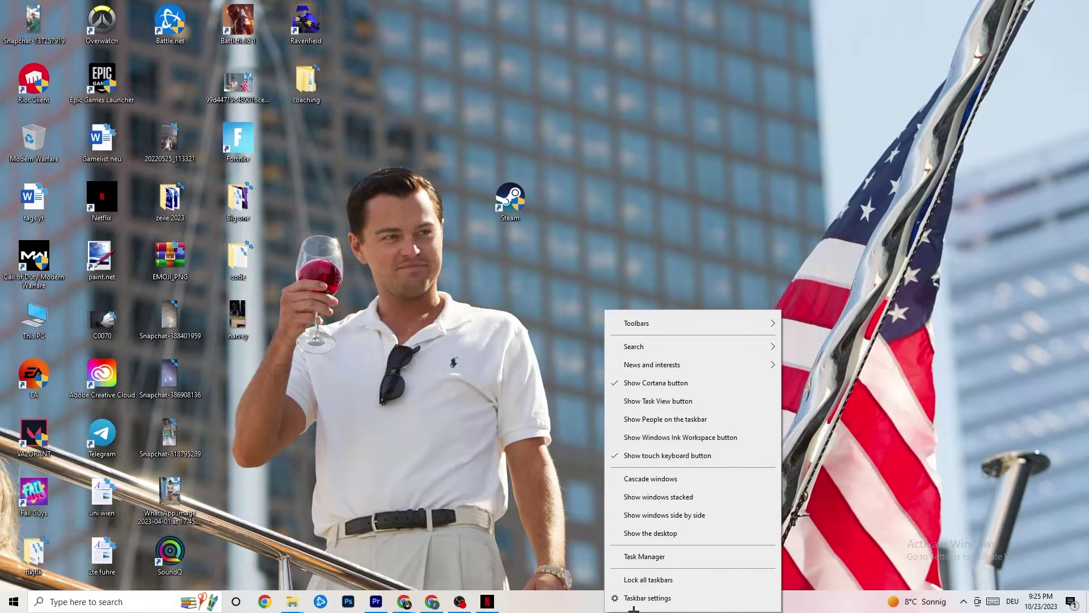
click(667, 557)
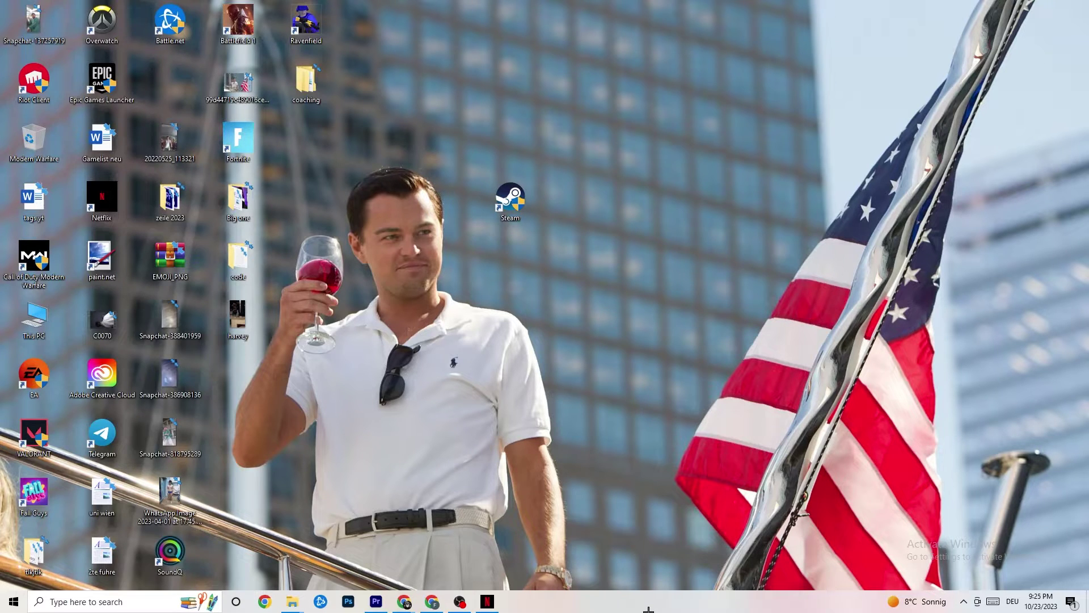
double_click(628, 31)
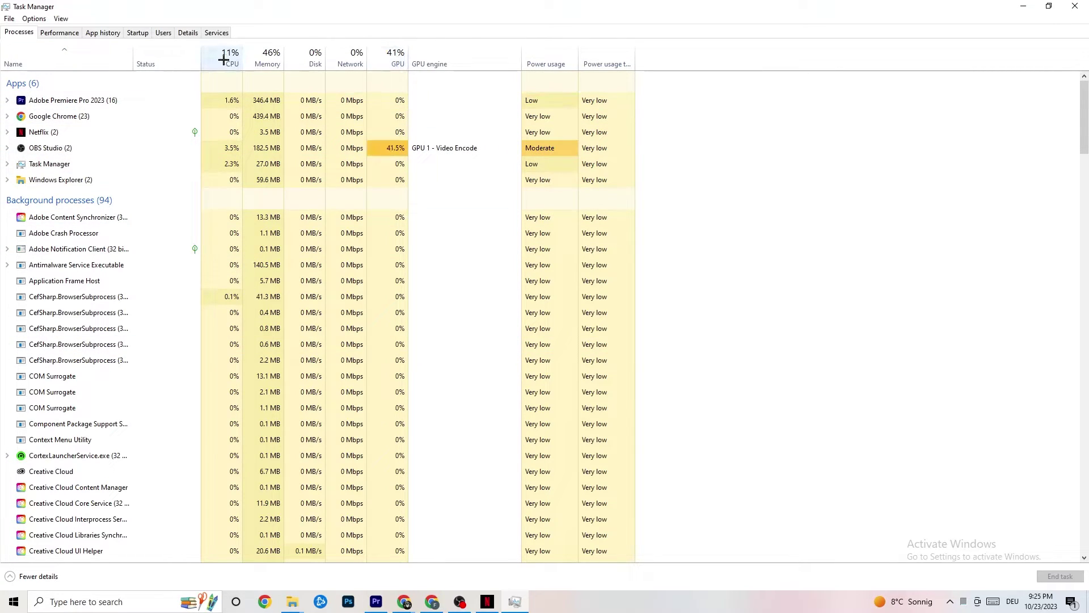
right_click(72, 180)
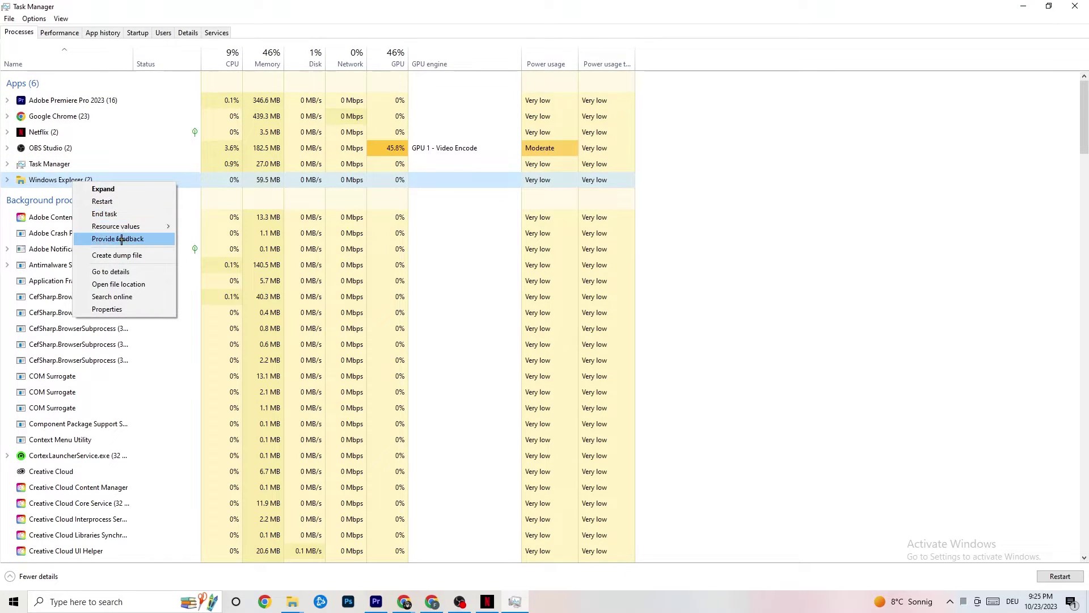
click(798, 168)
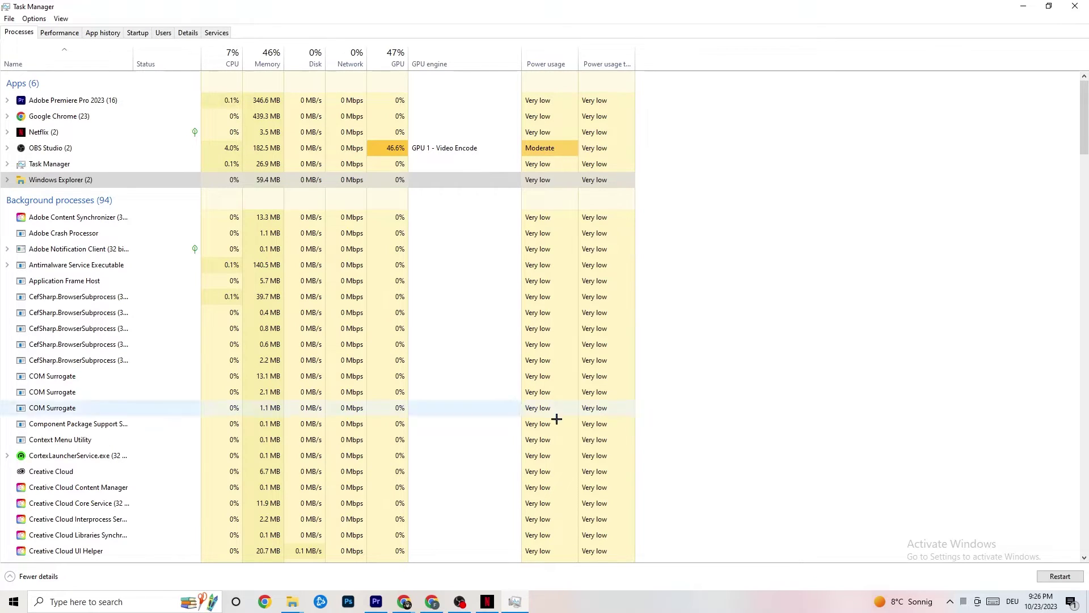
- Review the startup apps and the priority levels available for the Adobe Premiere Pro process, and close Task Manager
click(137, 33)
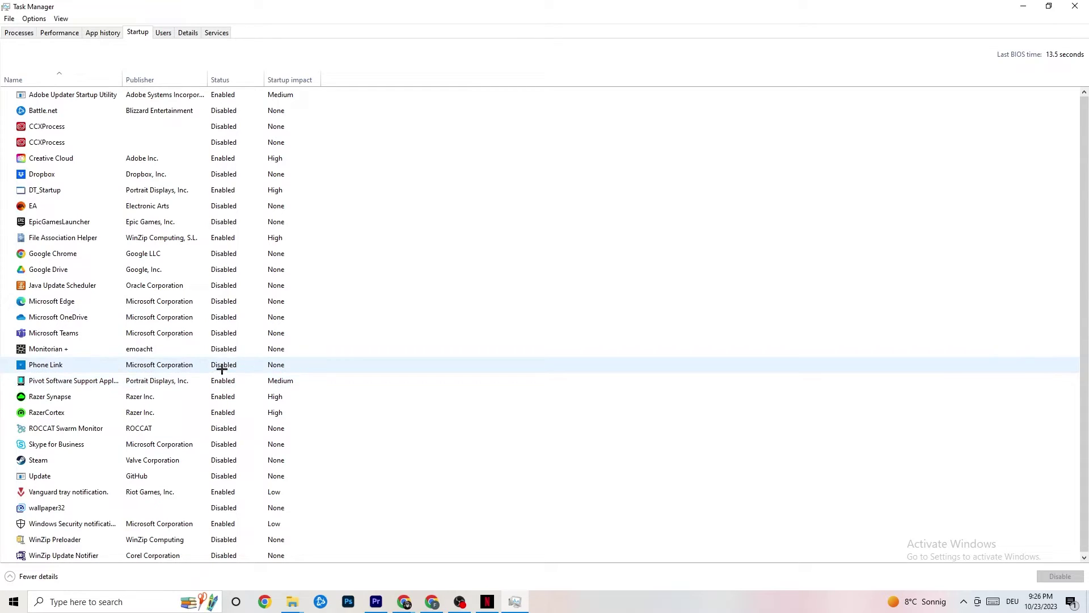
right_click(221, 381)
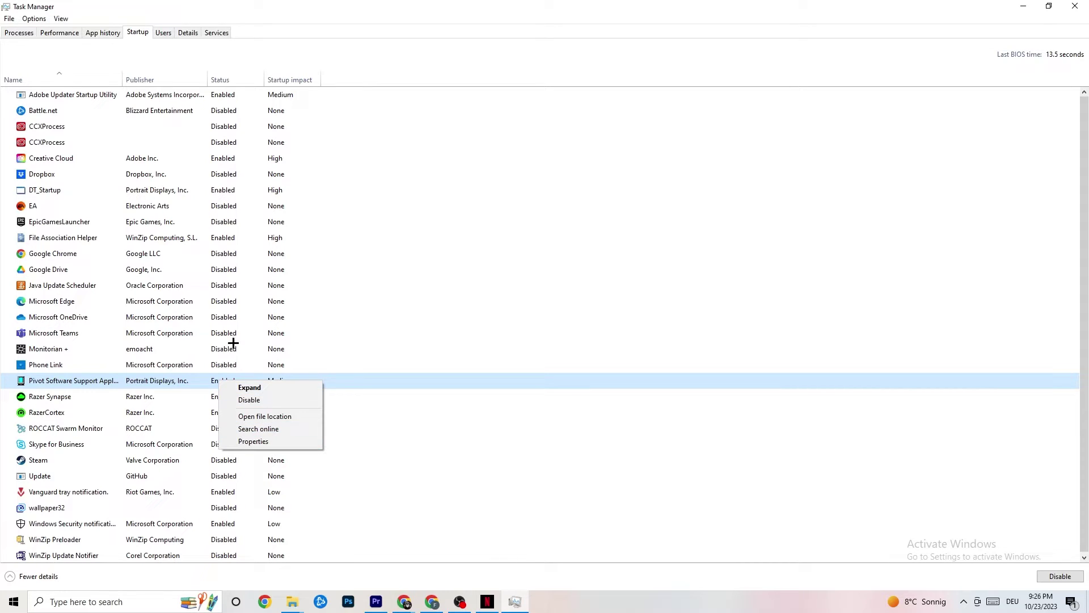
click(188, 34)
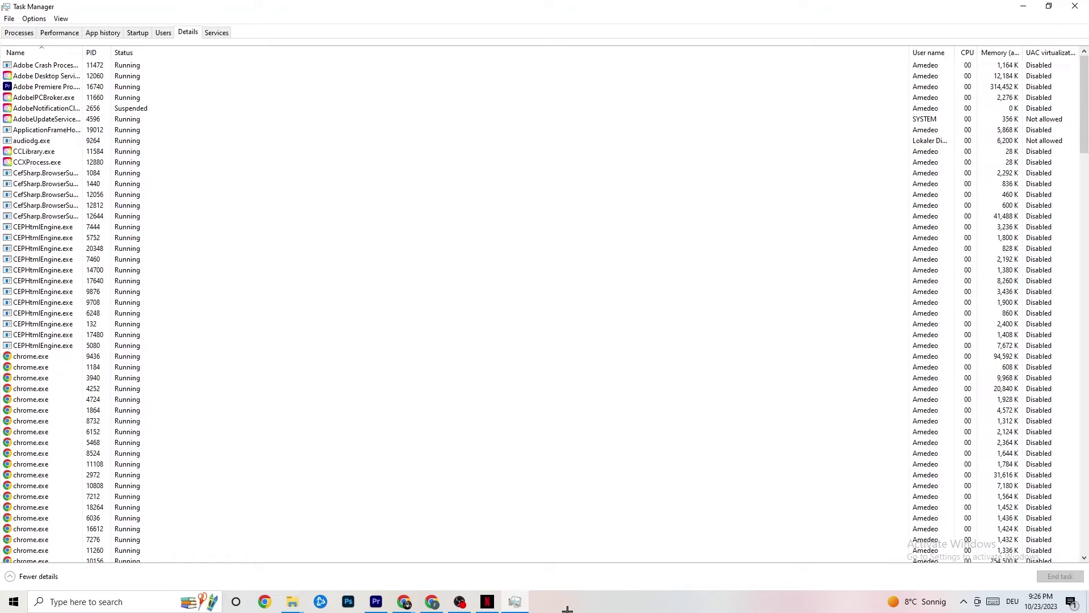
right_click(47, 90)
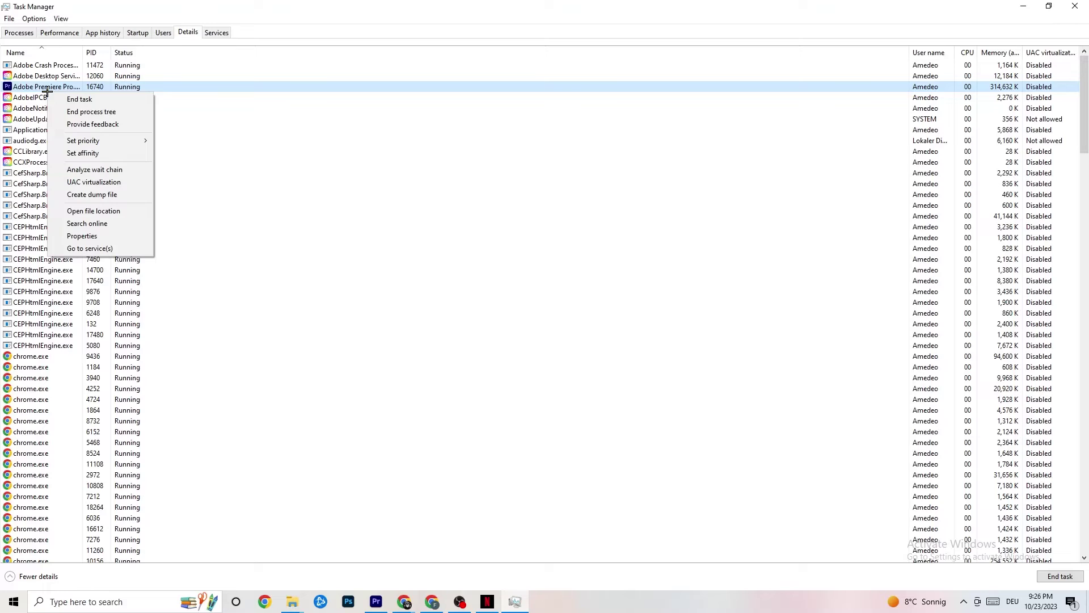
mouse_move(97, 139)
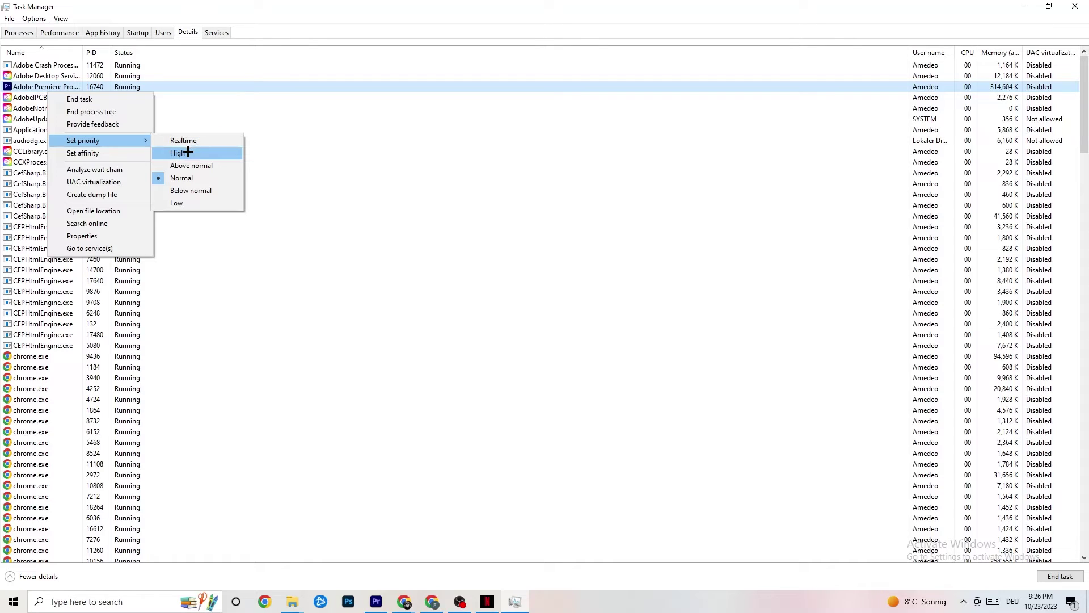
click(321, 110)
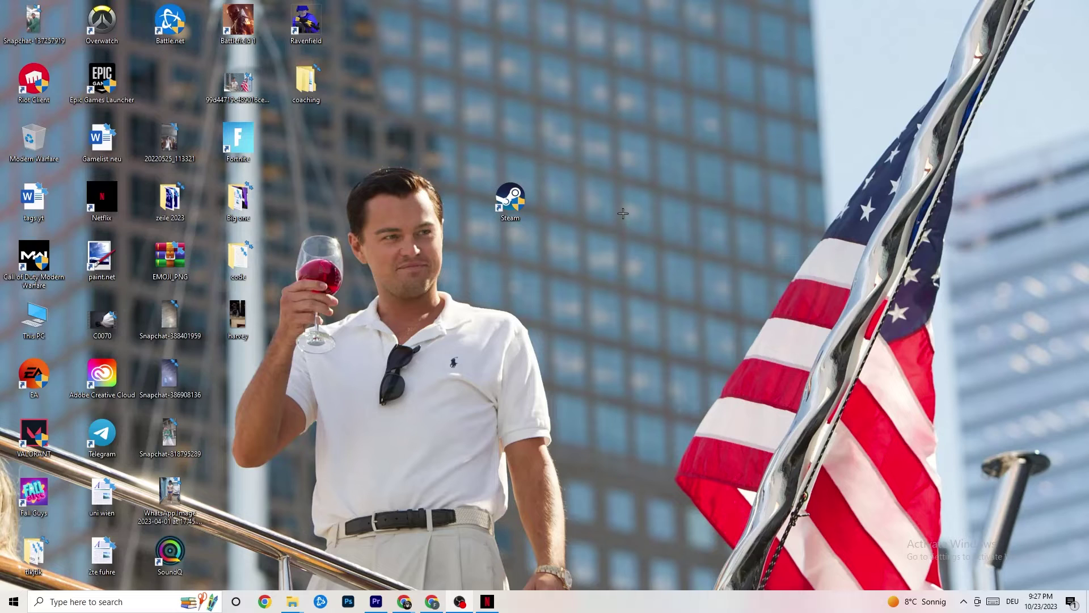
- Open NVIDIA Control Panel, review the image settings preview and the resolution and refresh rate options, and close it
right_click(611, 108)
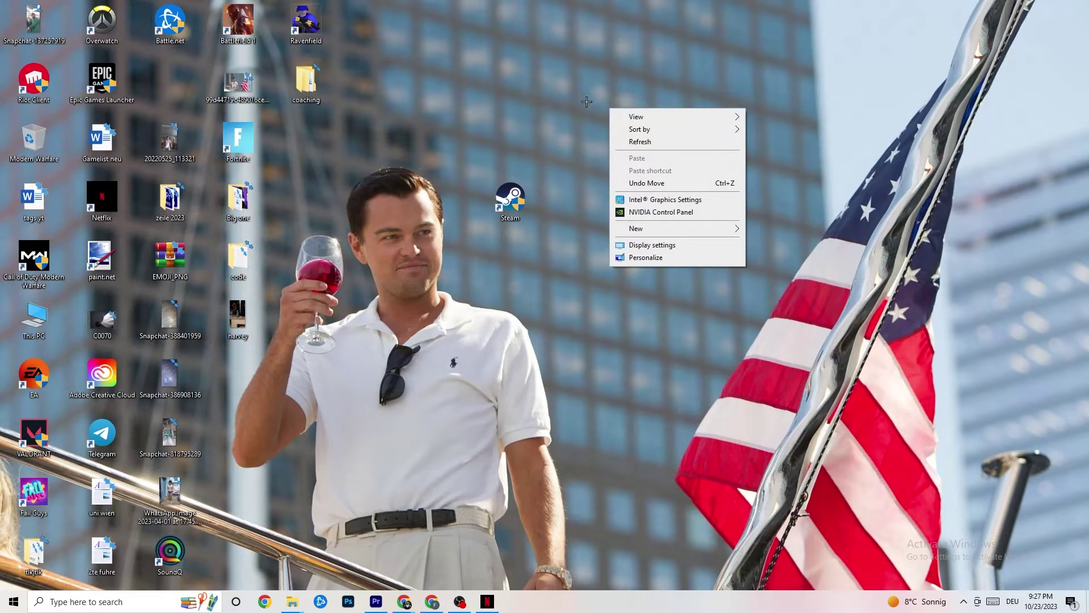
click(646, 212)
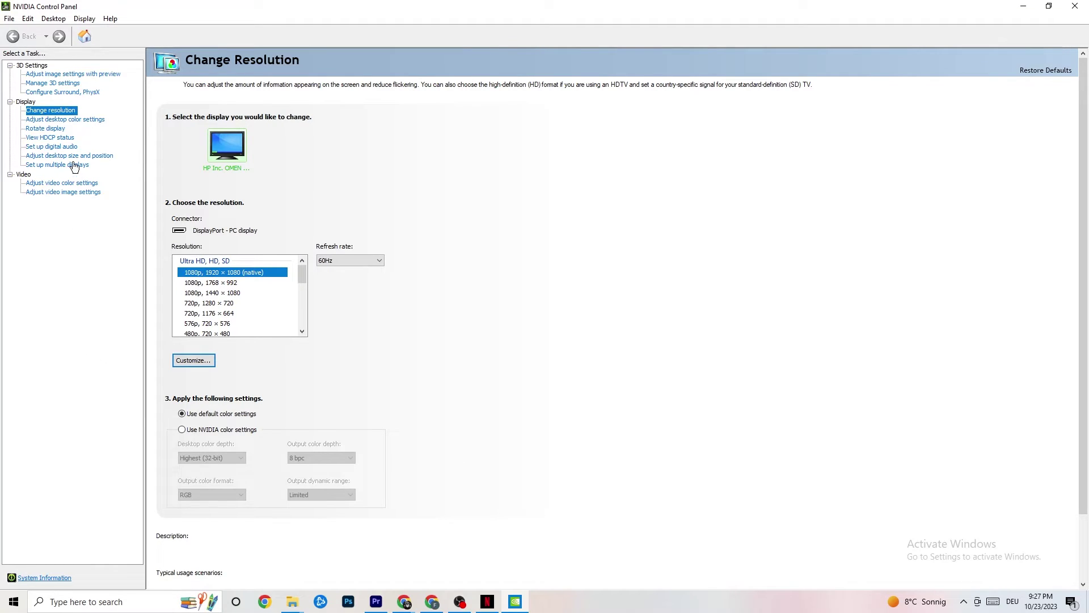
click(61, 76)
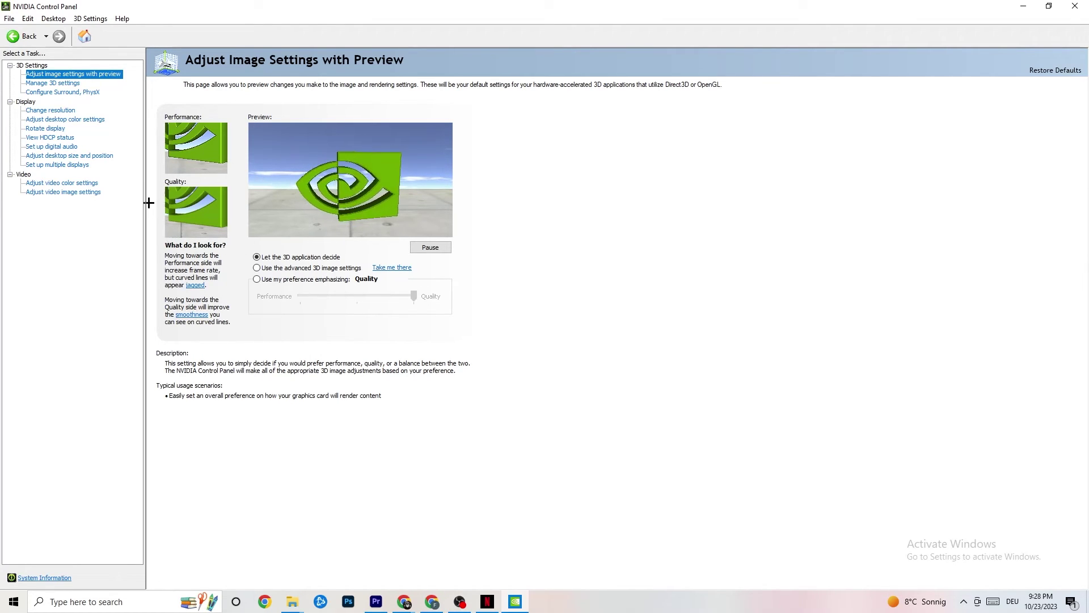
click(41, 112)
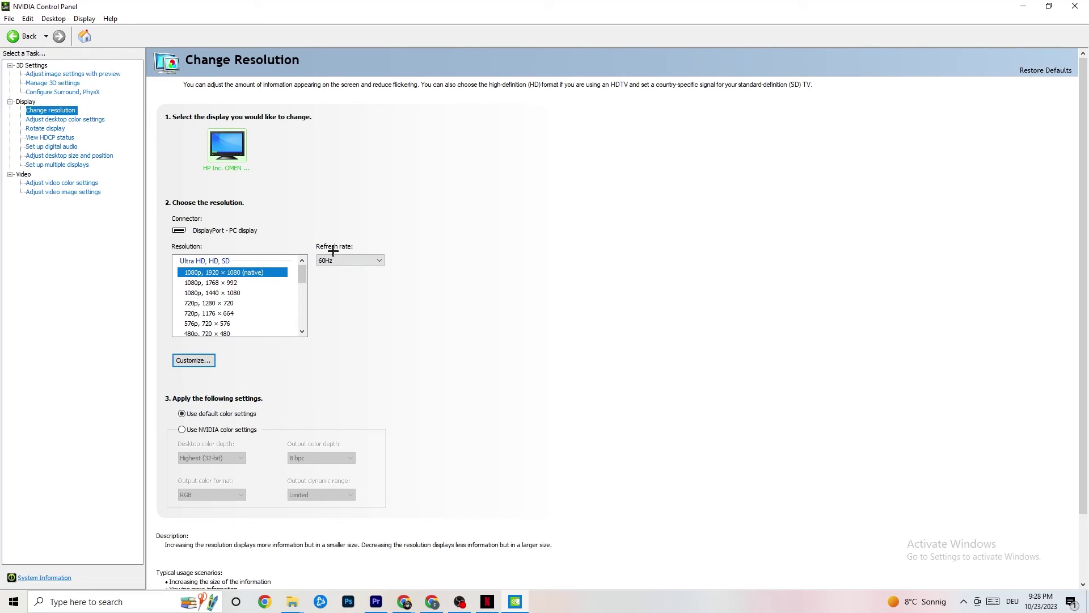
click(1075, 6)
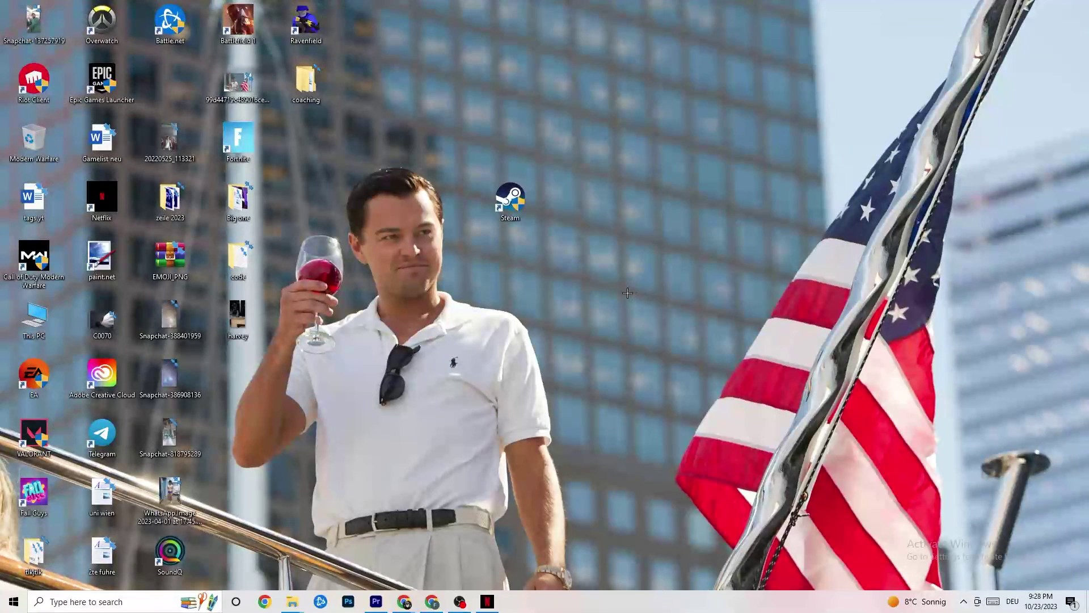